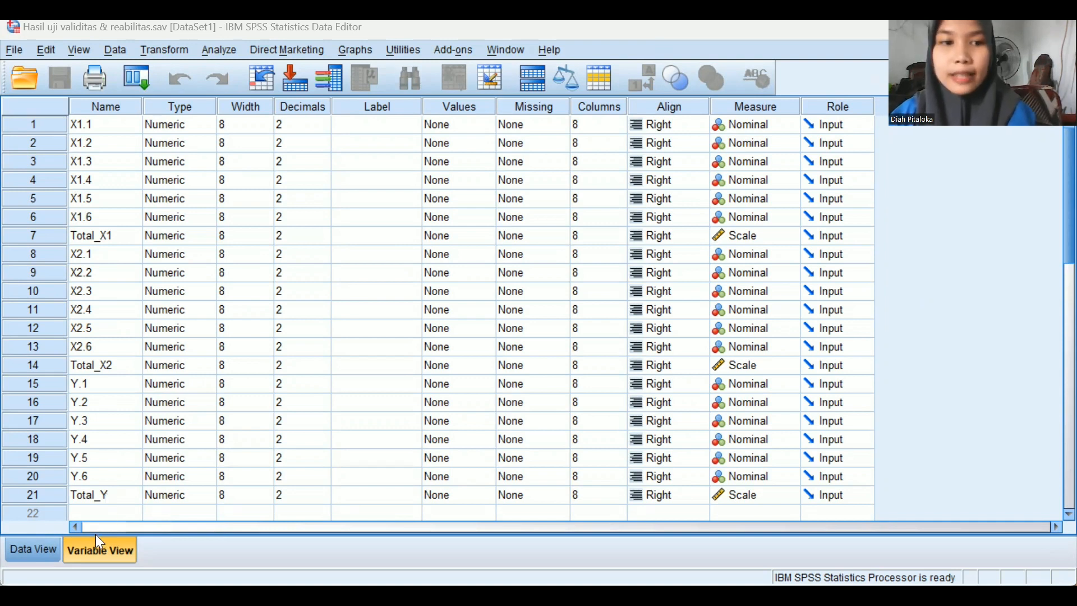
# Show the survey responses in Data View and start a Bivariate Correlations analysis
pyautogui.click(43, 553)
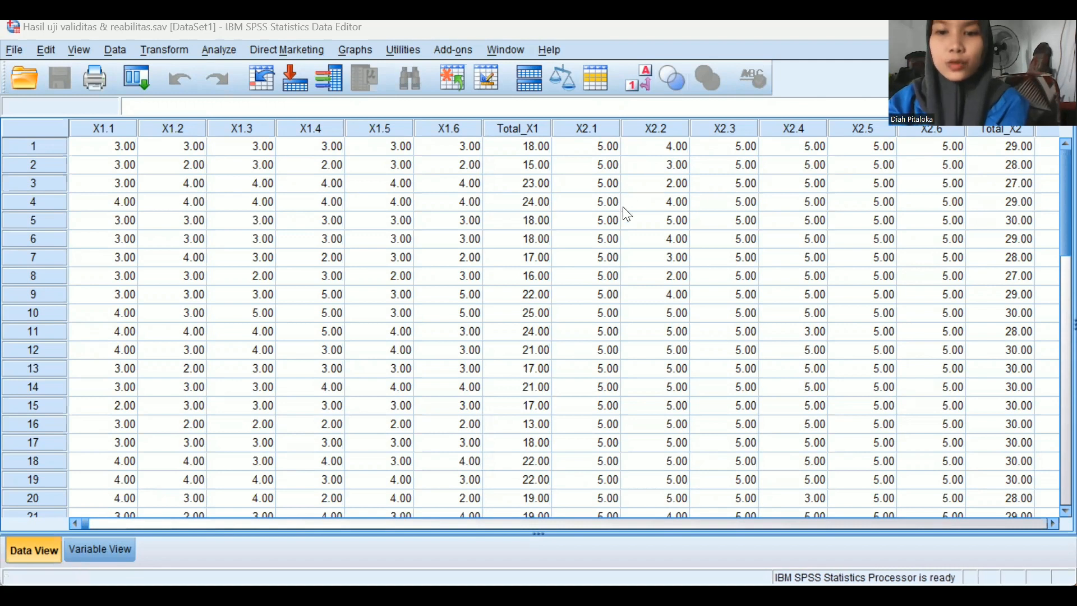
pyautogui.click(218, 50)
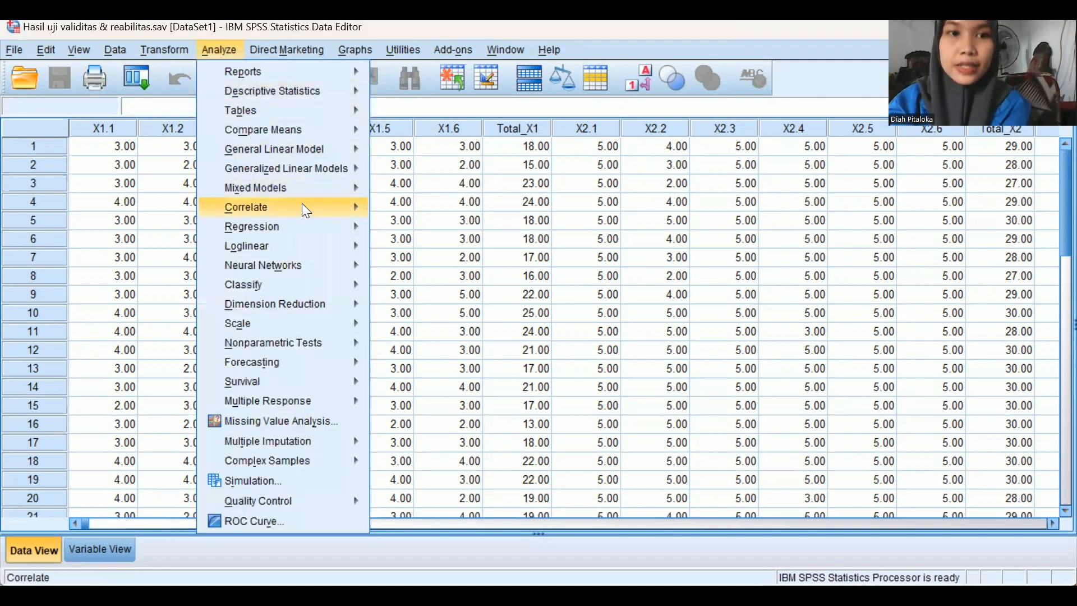
pyautogui.moveTo(302, 206)
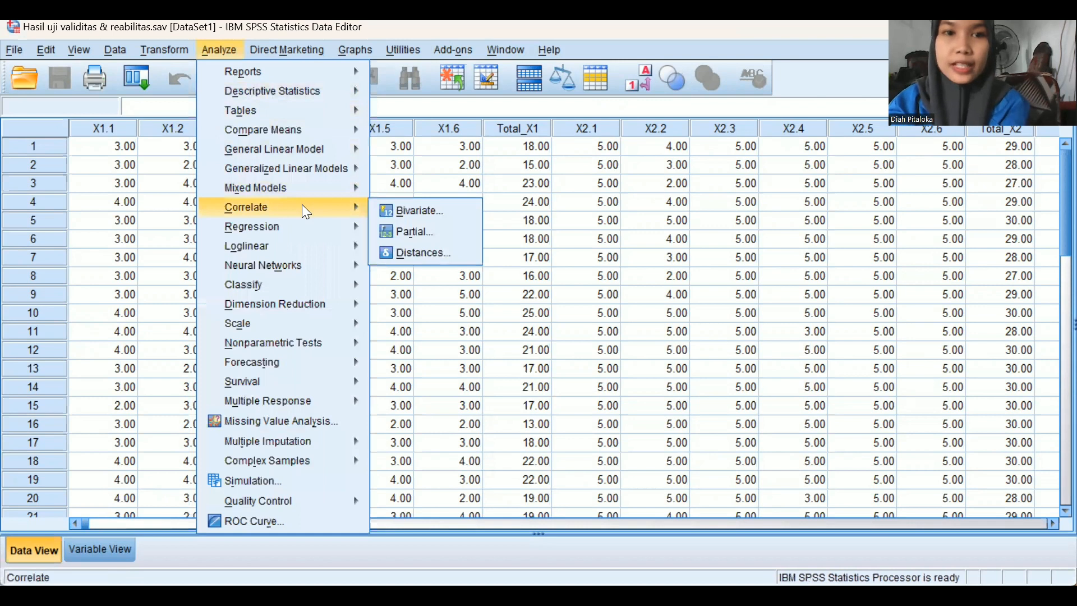
pyautogui.click(387, 211)
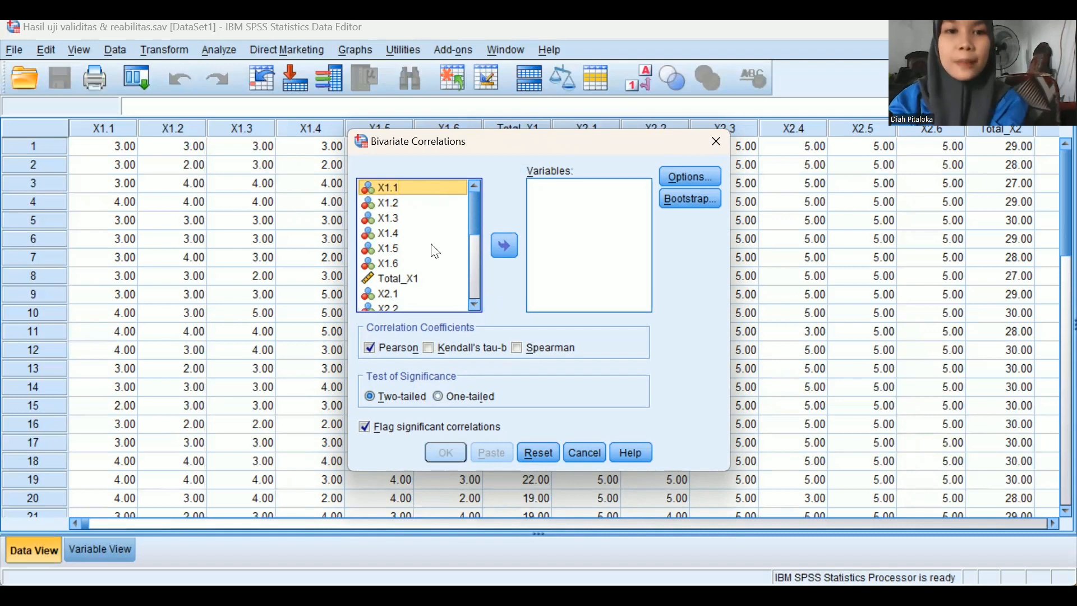
# Add the items X1.1 through X1.6 to the variables of the bivariate correlation
pyautogui.click(504, 245)
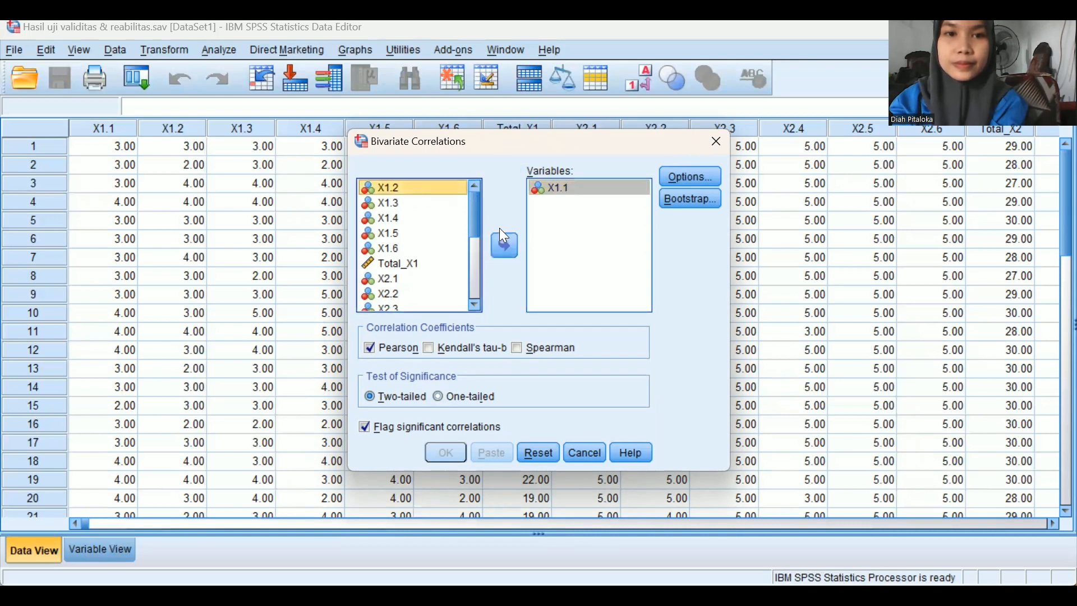
pyautogui.click(508, 240)
pyautogui.click(432, 195)
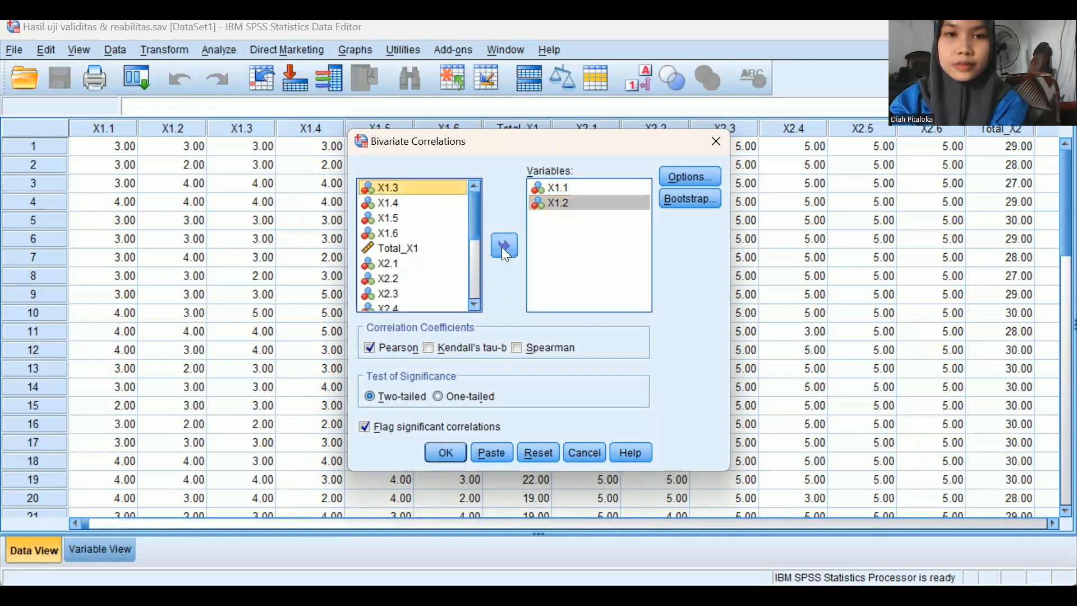
pyautogui.click(505, 247)
pyautogui.click(428, 193)
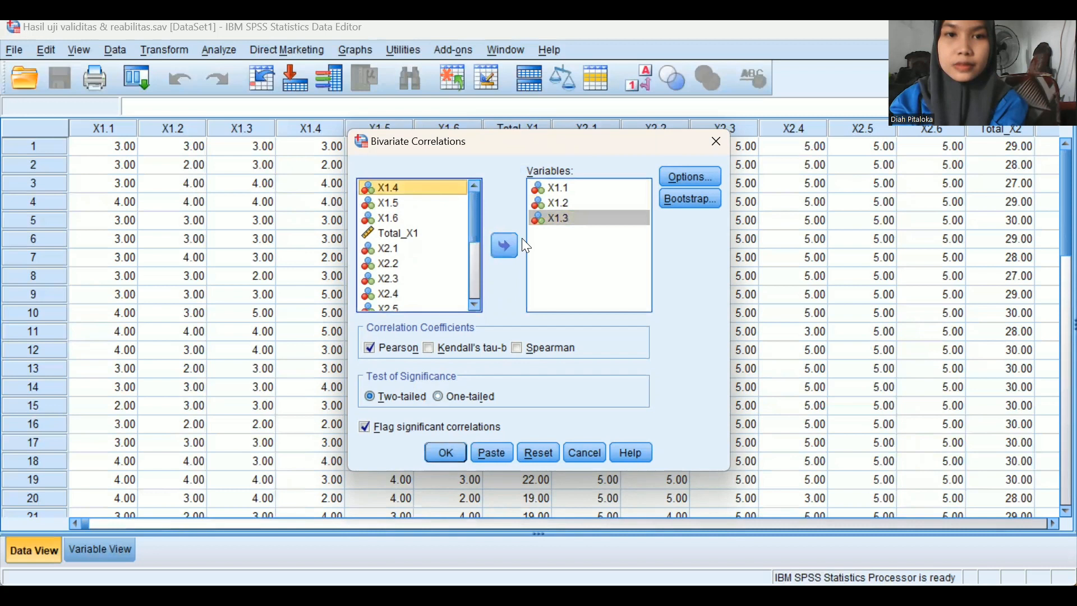
pyautogui.click(508, 240)
pyautogui.click(432, 190)
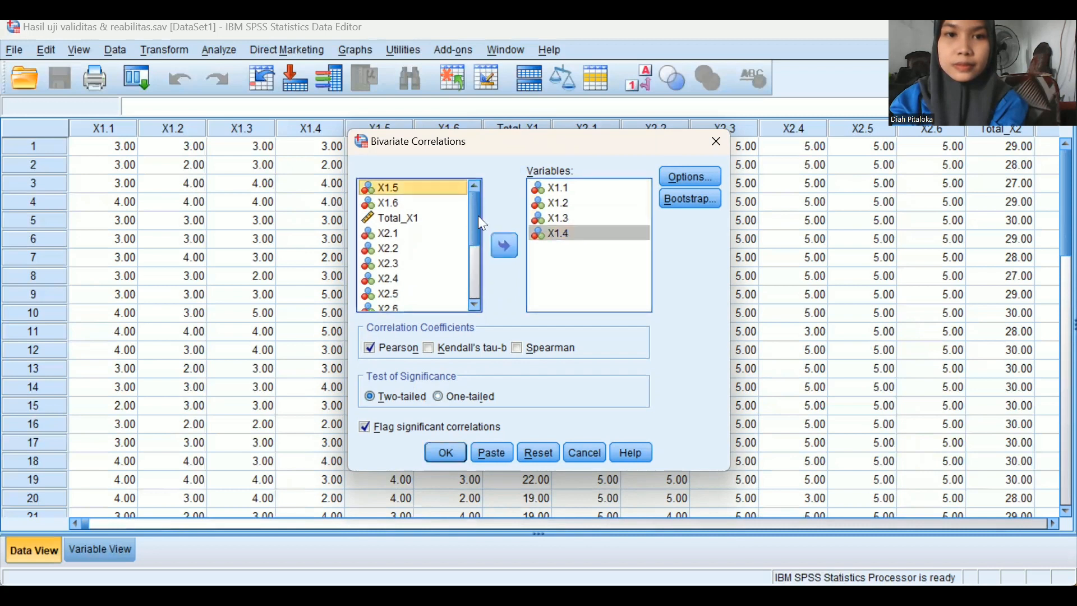
pyautogui.click(505, 247)
pyautogui.click(443, 190)
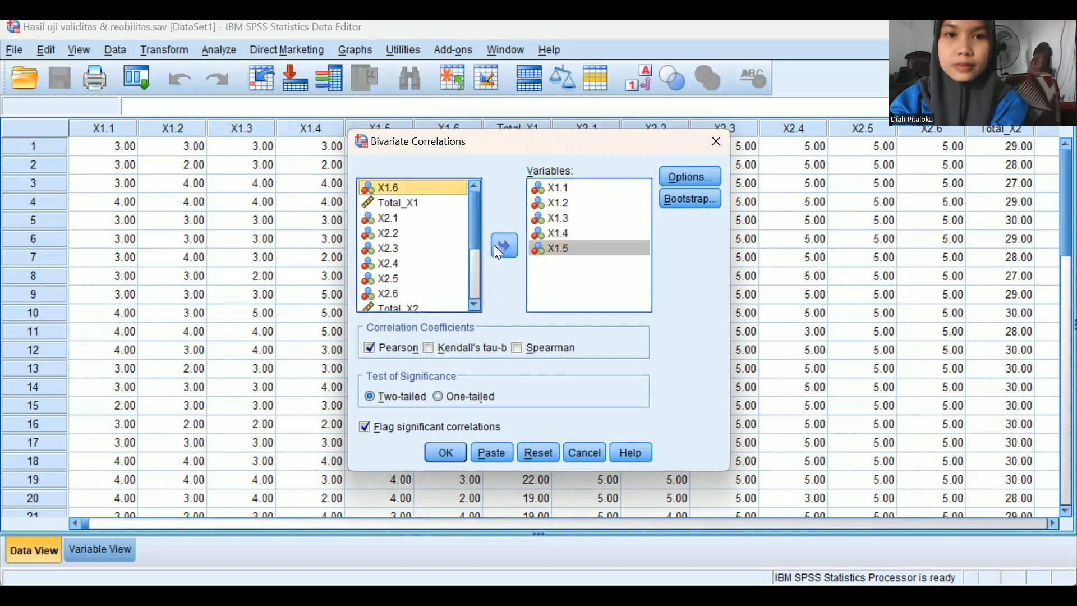
pyautogui.click(499, 252)
# Add Total_X1 to the correlation variables and run the two-tailed Pearson analysis for X1
pyautogui.click(442, 190)
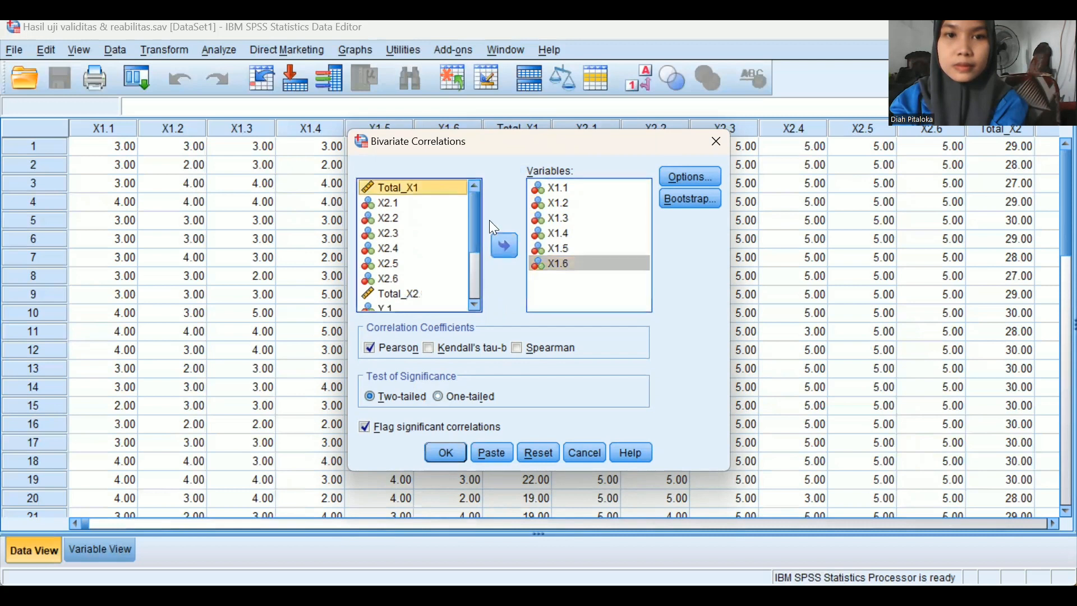
pyautogui.click(512, 247)
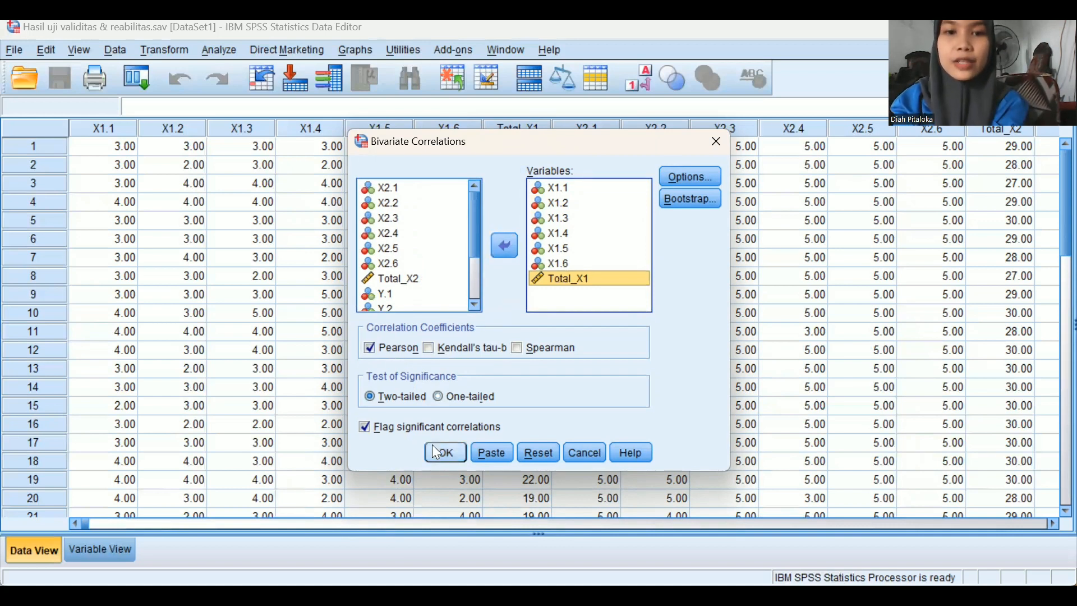
pyautogui.click(447, 452)
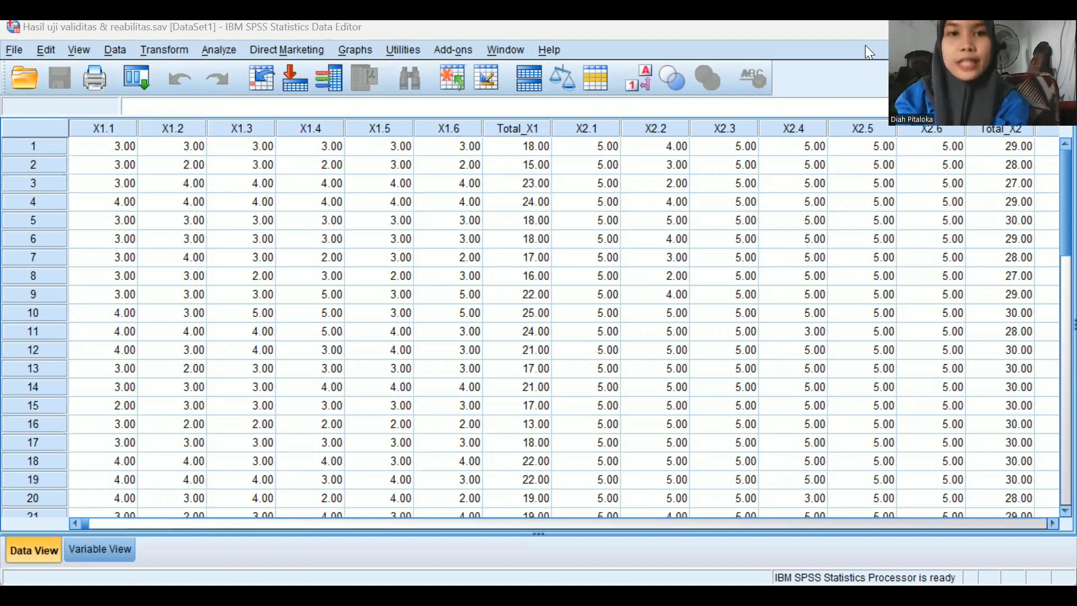
# Start another Bivariate Correlations analysis and reset it to clear the X1 variables
pyautogui.click(225, 47)
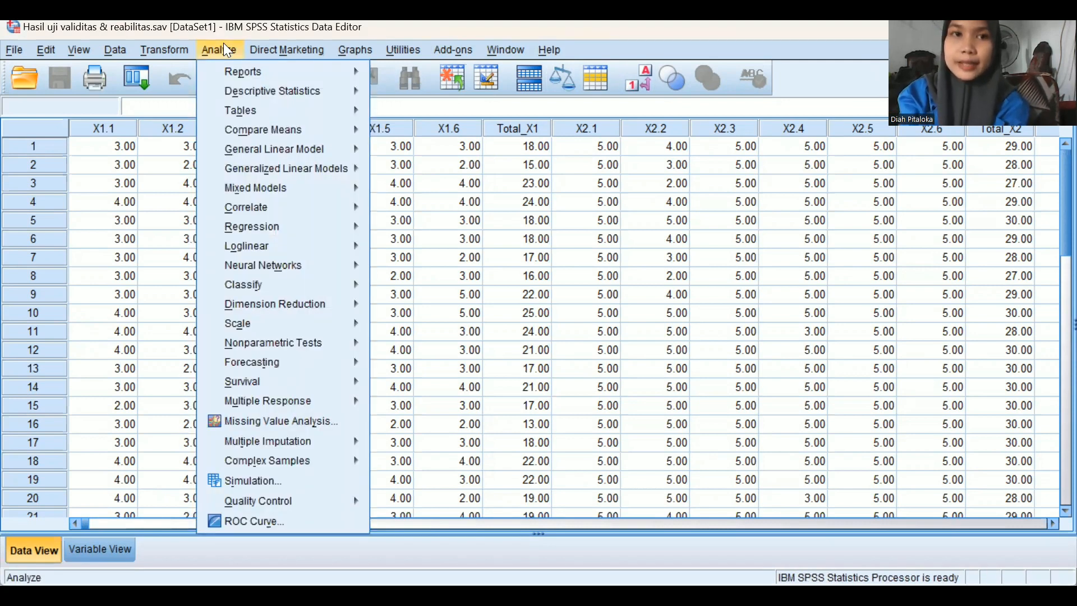
pyautogui.moveTo(292, 209)
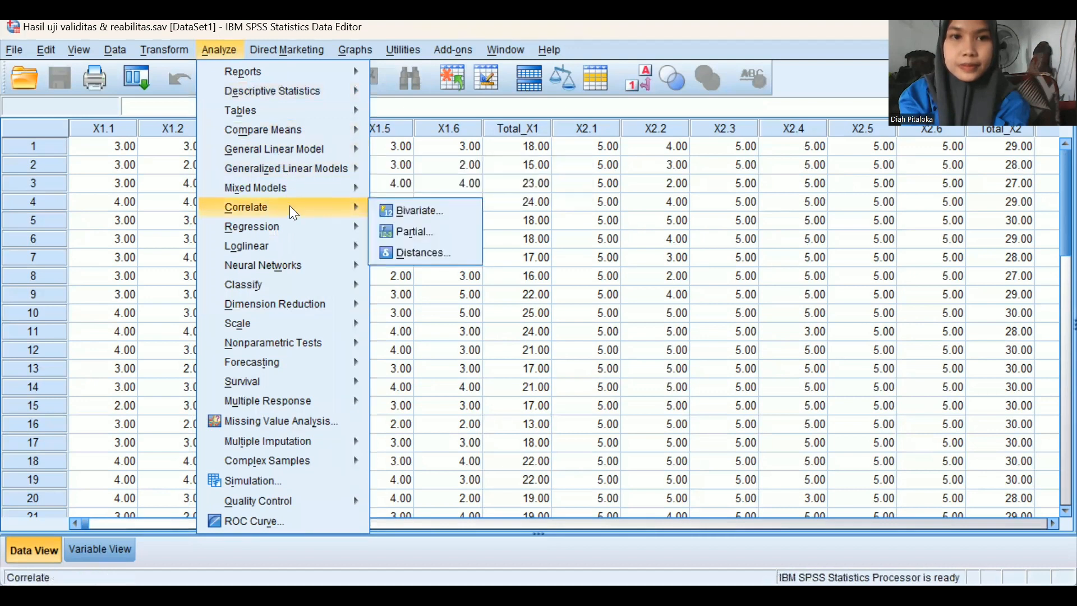
pyautogui.click(387, 213)
pyautogui.click(524, 448)
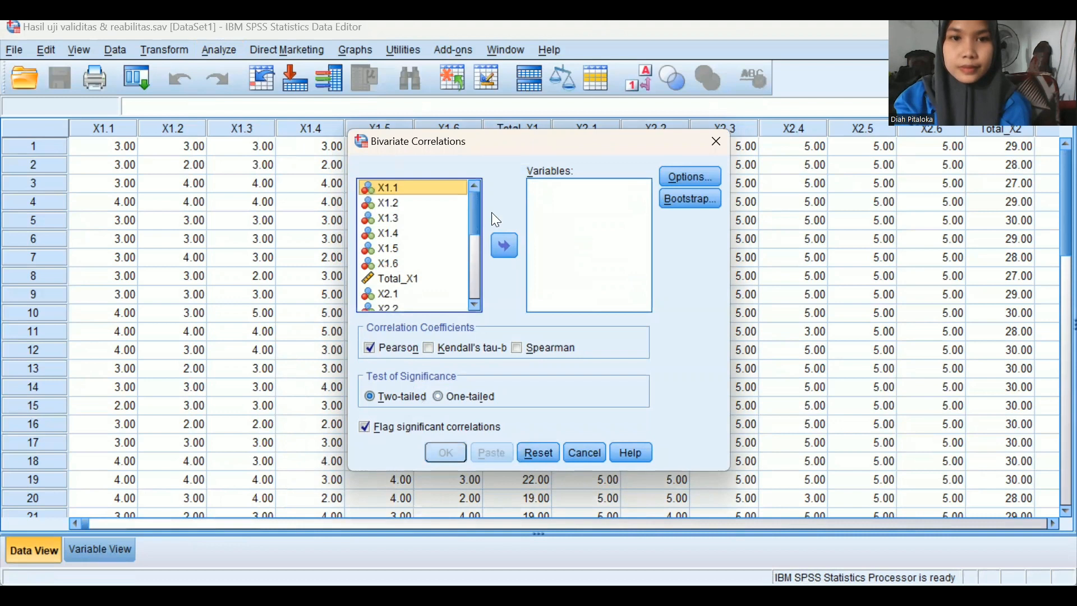
# Add the items X2.1 through X2.6 to the variables of the bivariate correlation
pyautogui.scroll(-2, 482, 261)
pyautogui.click(409, 190)
pyautogui.click(504, 245)
pyautogui.click(440, 193)
pyautogui.click(505, 245)
pyautogui.click(505, 246)
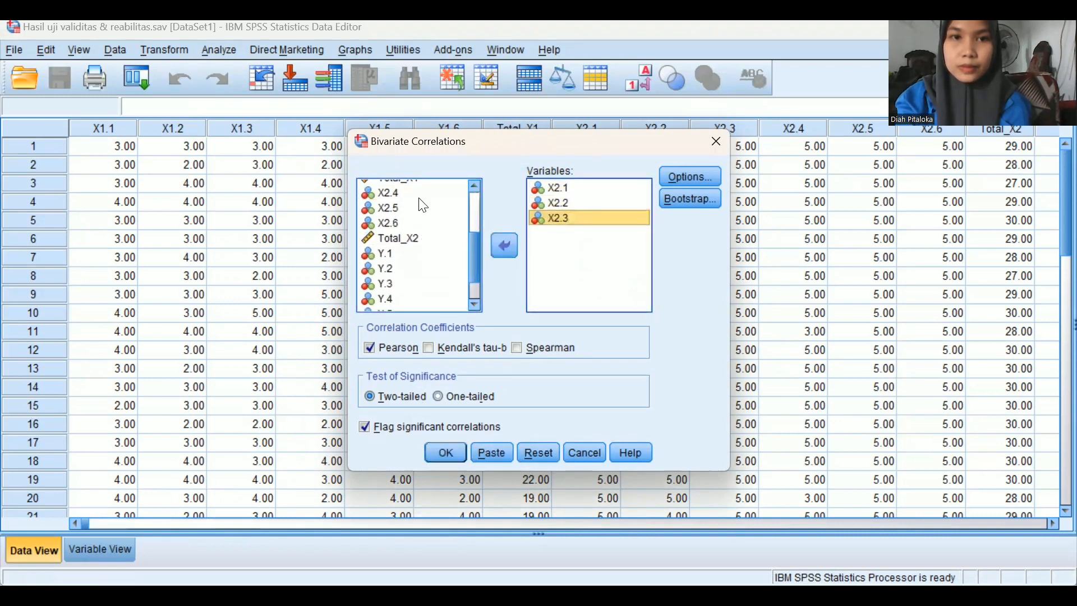
pyautogui.click(421, 196)
pyautogui.click(501, 243)
pyautogui.click(420, 197)
pyautogui.click(504, 244)
pyautogui.click(504, 245)
# Add Total_X2 to the correlation variables and run the two-tailed Pearson analysis for X2
pyautogui.click(432, 196)
pyautogui.click(492, 247)
pyautogui.click(455, 452)
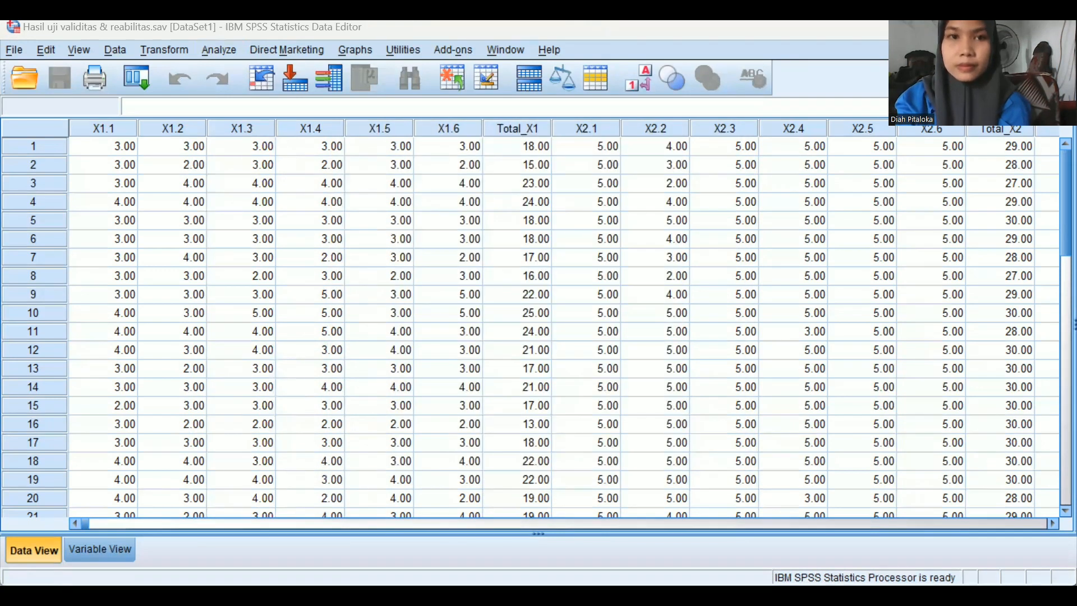
# Start a third Bivariate Correlations analysis and reset it to clear the X2 variables
pyautogui.click(226, 52)
pyautogui.moveTo(300, 208)
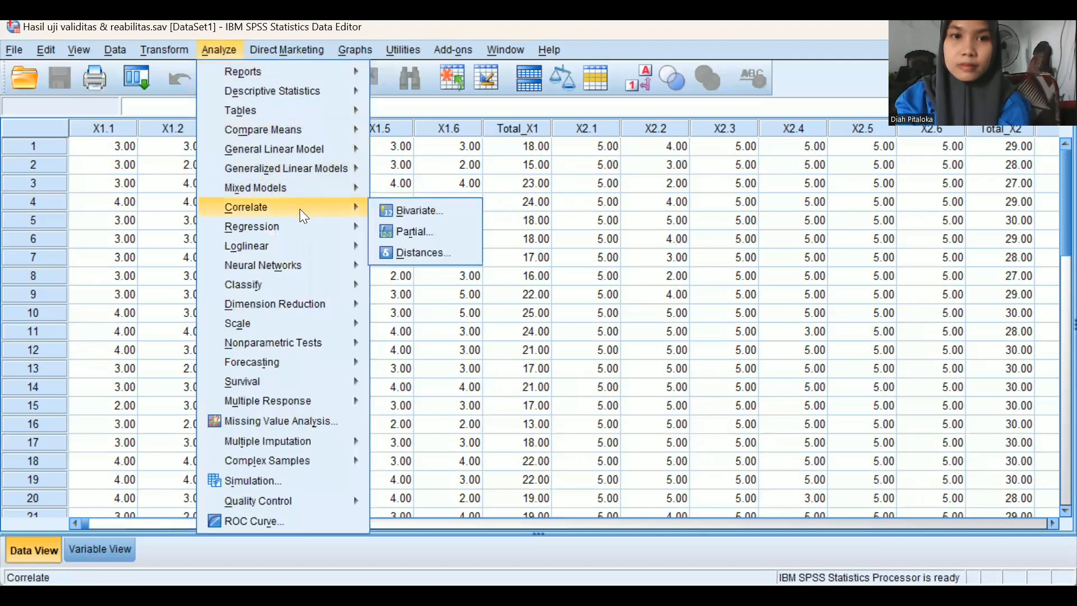
pyautogui.click(421, 211)
pyautogui.click(538, 452)
# Add the items Y.1 through Y.5 to the variables of the bivariate correlation
pyautogui.moveTo(475, 257); pyautogui.dragTo(475, 282)
pyautogui.click(453, 261)
pyautogui.click(504, 245)
pyautogui.click(438, 264)
pyautogui.click(495, 250)
pyautogui.click(453, 261)
pyautogui.click(504, 249)
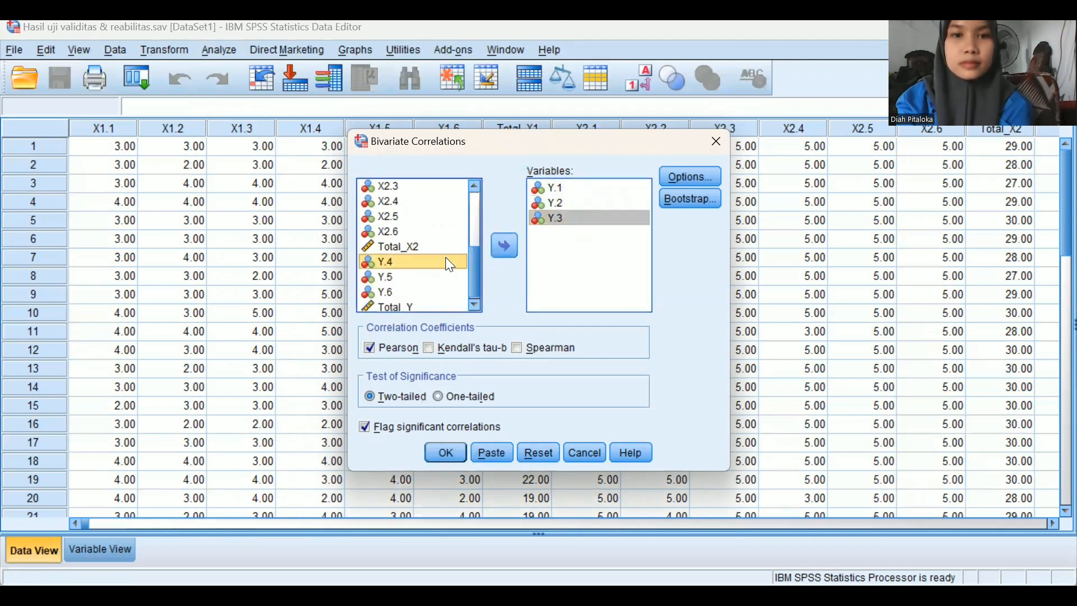
pyautogui.doubleClick(445, 258)
pyautogui.click(505, 245)
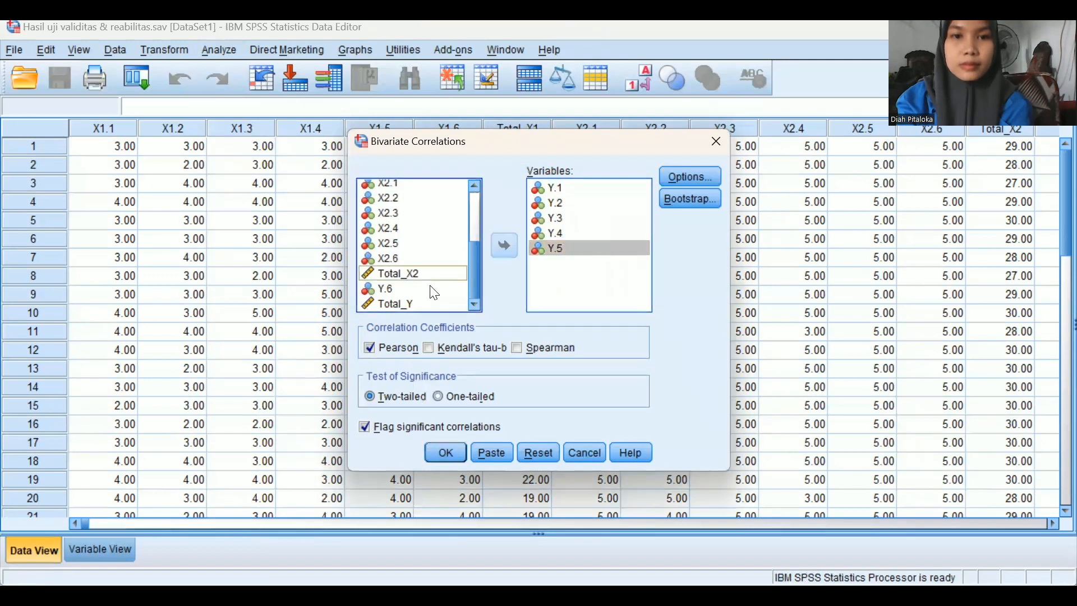
# Add Y.6 and Total_Y to the correlation variables and run the two-tailed Pearson analysis for Y
pyautogui.doubleClick(446, 287)
pyautogui.click(504, 245)
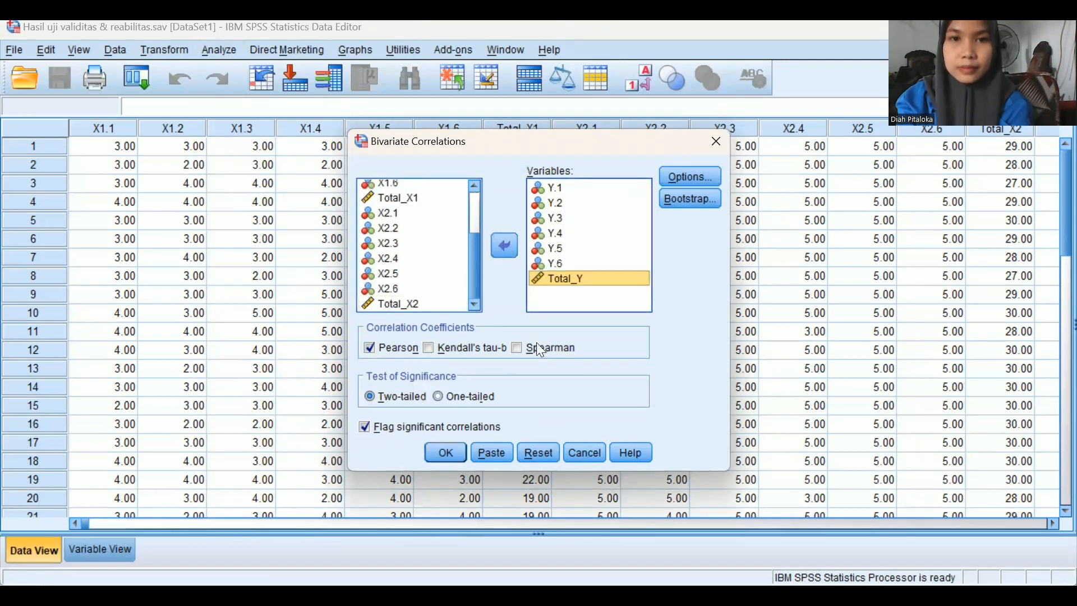
pyautogui.click(443, 460)
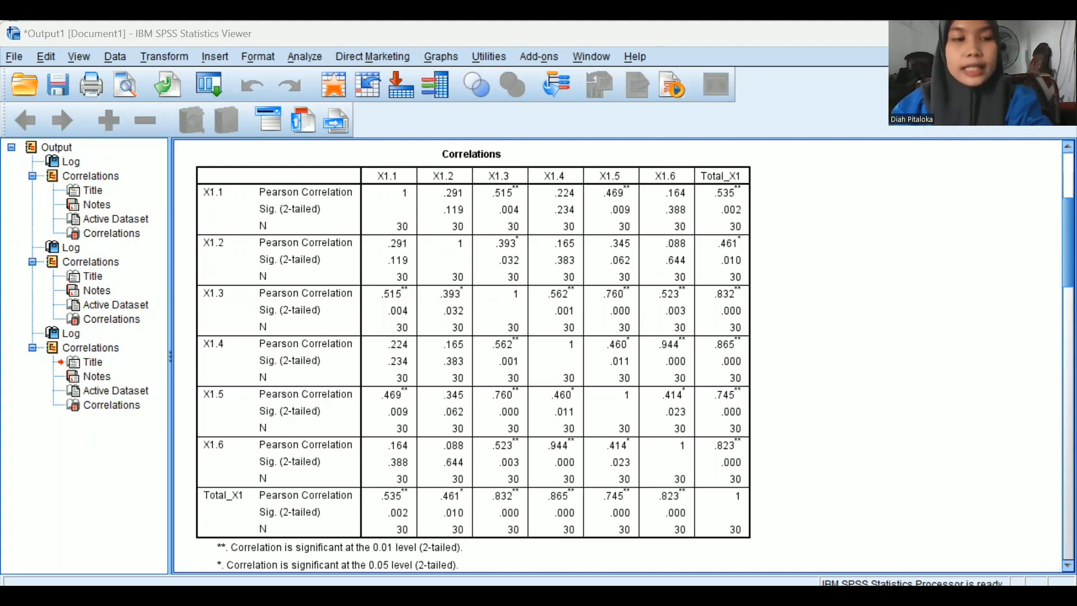
# Examine each item's Pearson correlation and significance against its total score in the X1, X2 and Y output tables
pyautogui.click(731, 195)
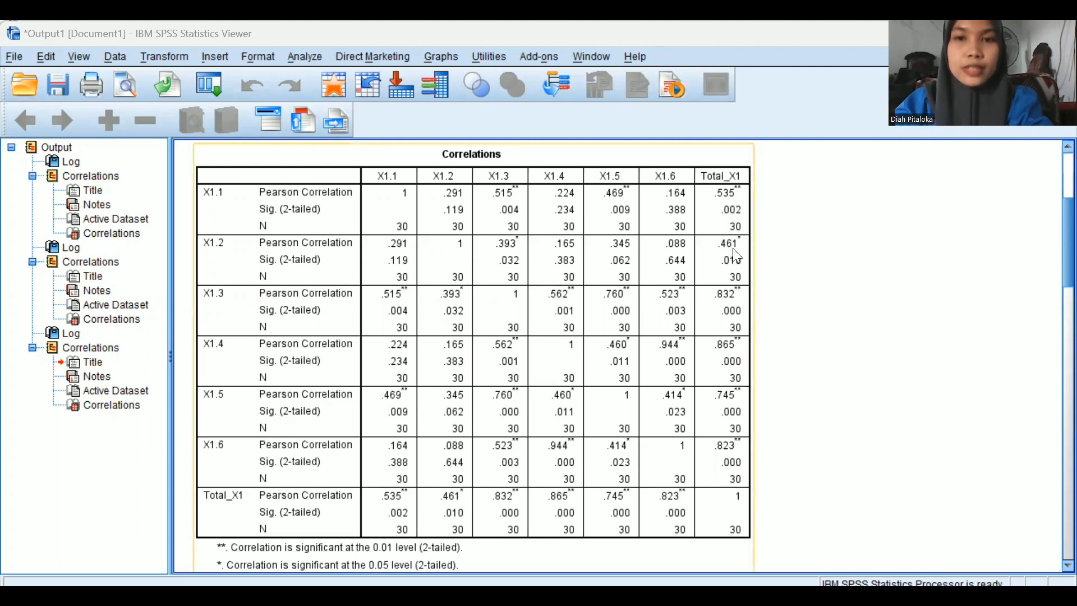
pyautogui.click(797, 448)
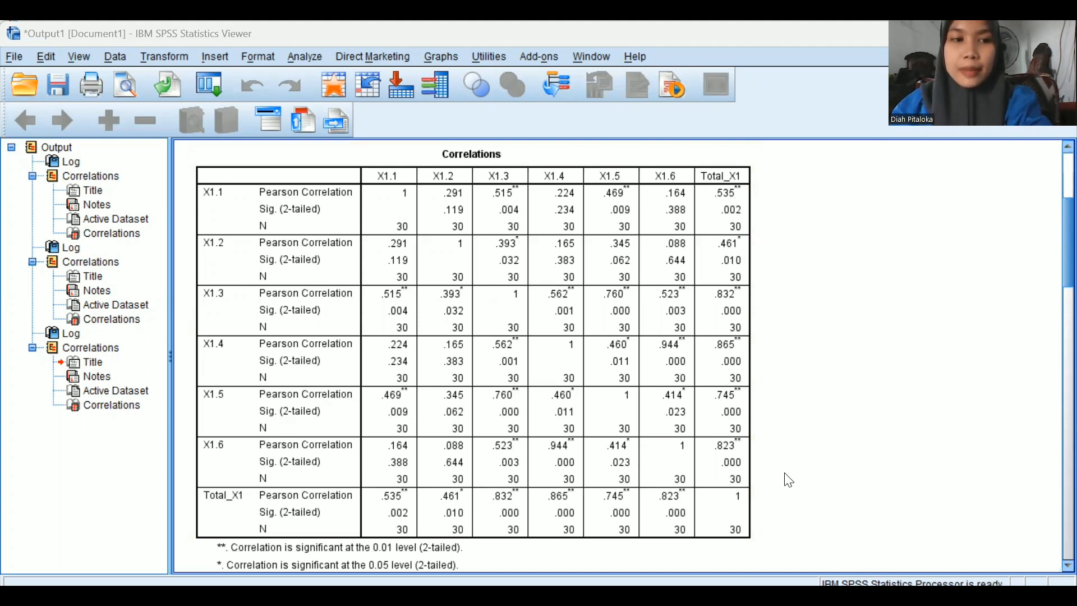
pyautogui.click(629, 444)
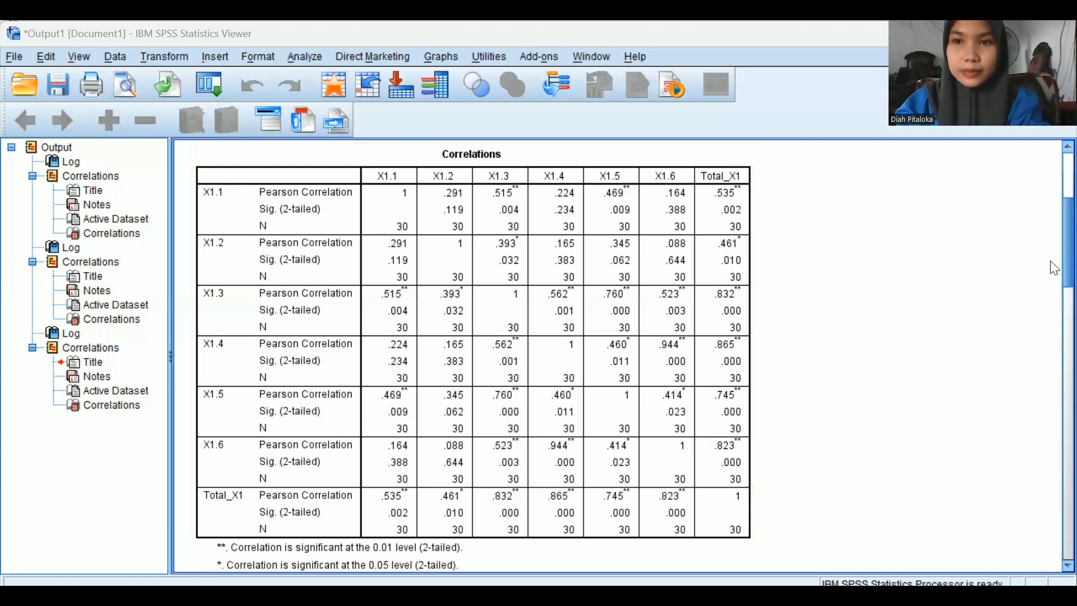
pyautogui.moveTo(1054, 268); pyautogui.dragTo(1054, 380)
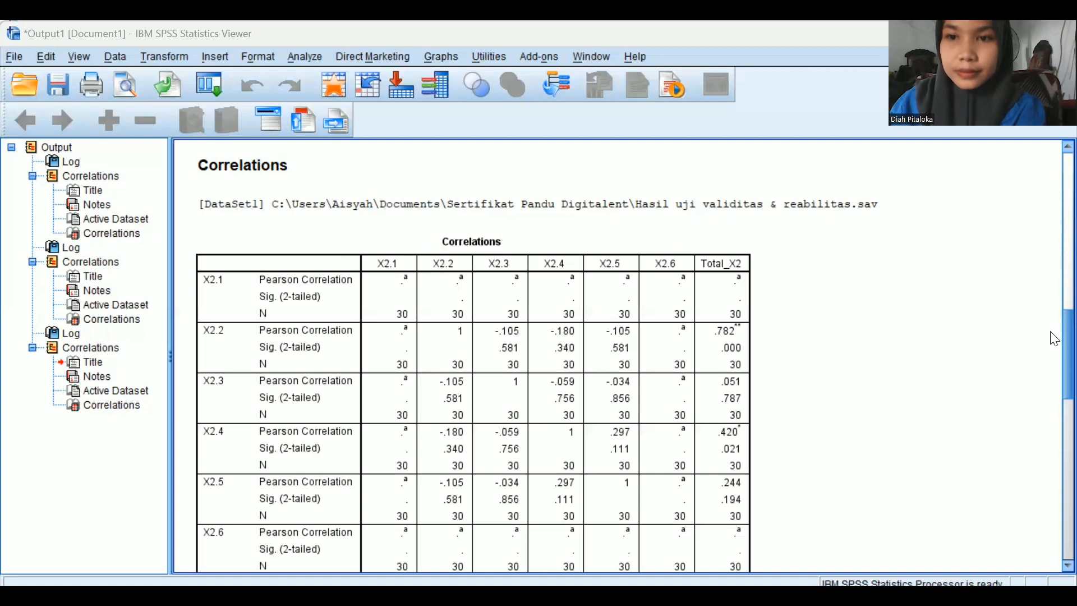
pyautogui.scroll(-15, 1054, 421)
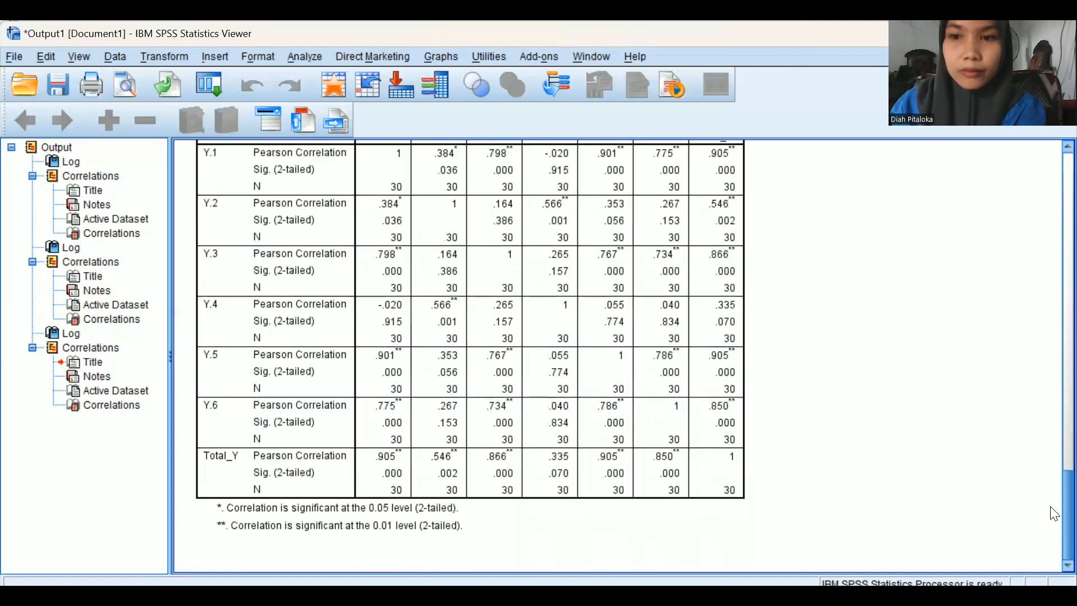
pyautogui.scroll(3, 1054, 480)
pyautogui.scroll(-1, 1054, 480)
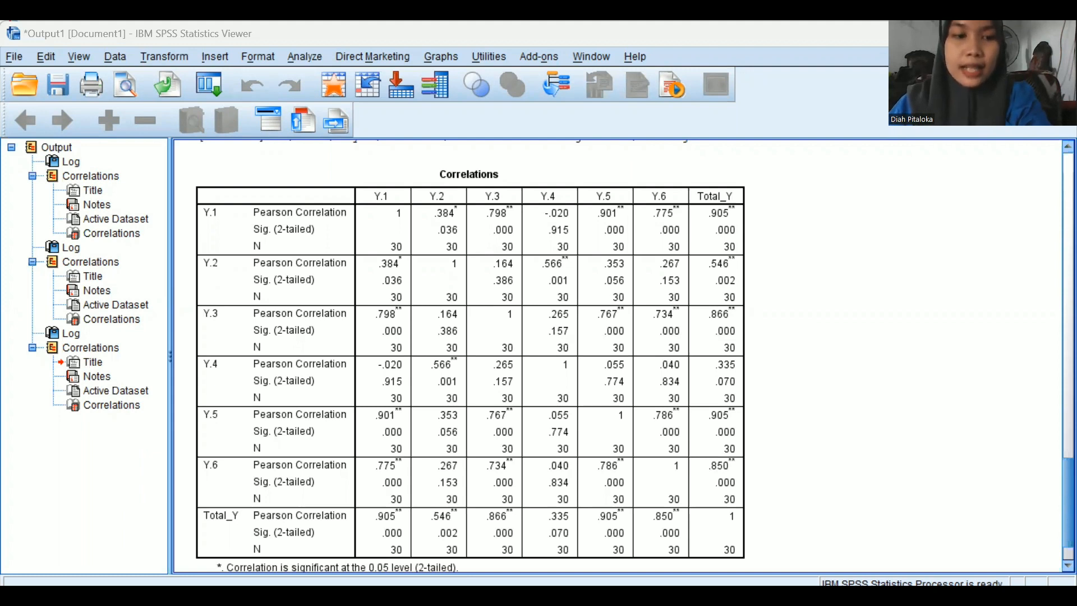
pyautogui.click(673, 212)
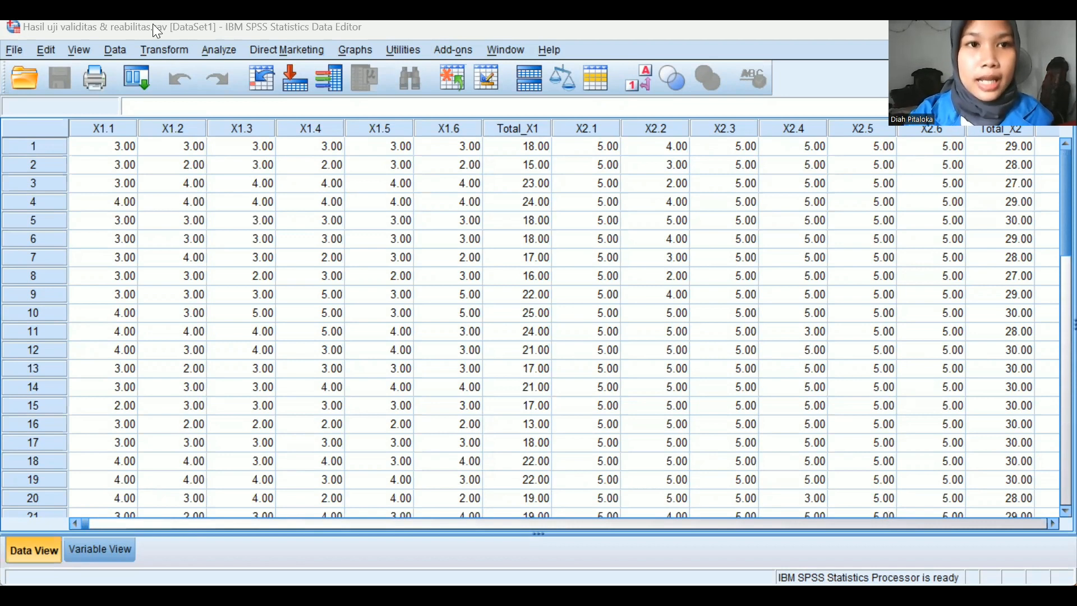
# Start a Reliability Analysis on the questionnaire data set
pyautogui.click(218, 54)
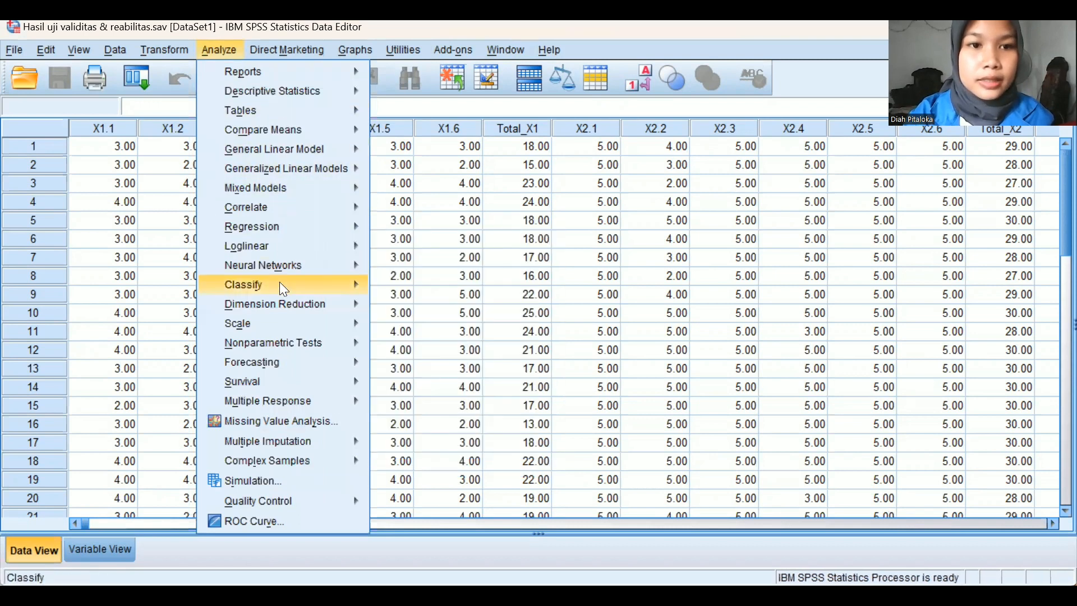
pyautogui.moveTo(279, 324)
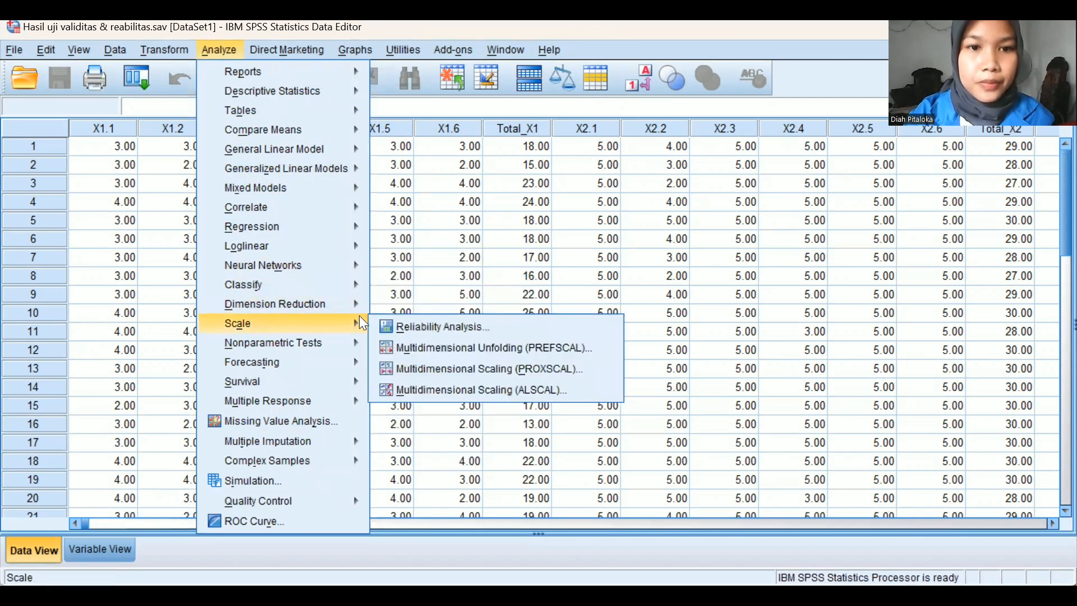
pyautogui.click(395, 327)
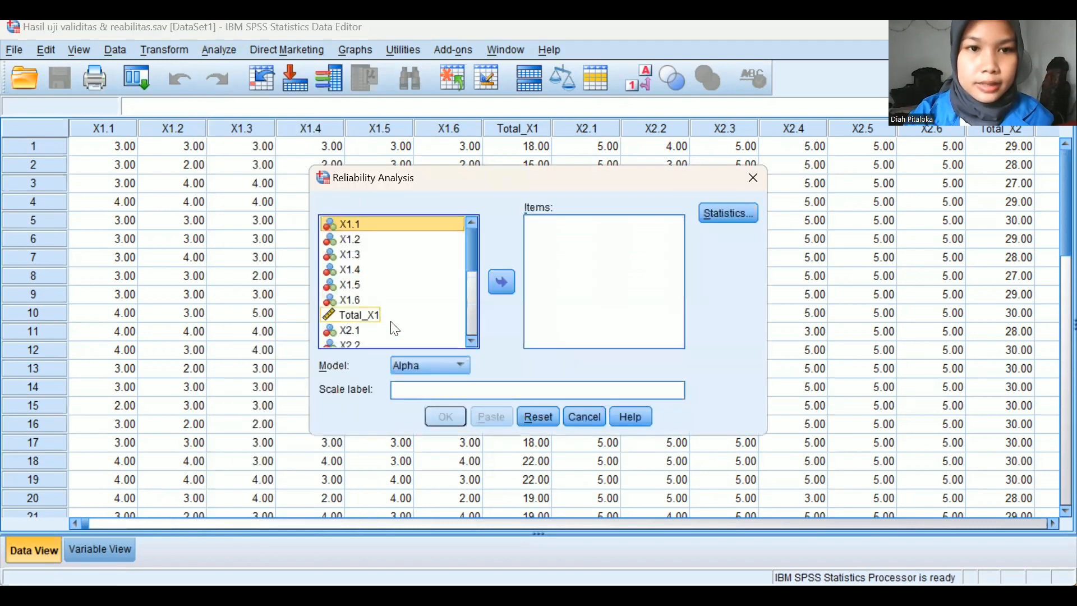
# Add the items X1.1 through X1.6 to the Reliability Analysis with the Alpha model
pyautogui.click(502, 282)
pyautogui.click(416, 227)
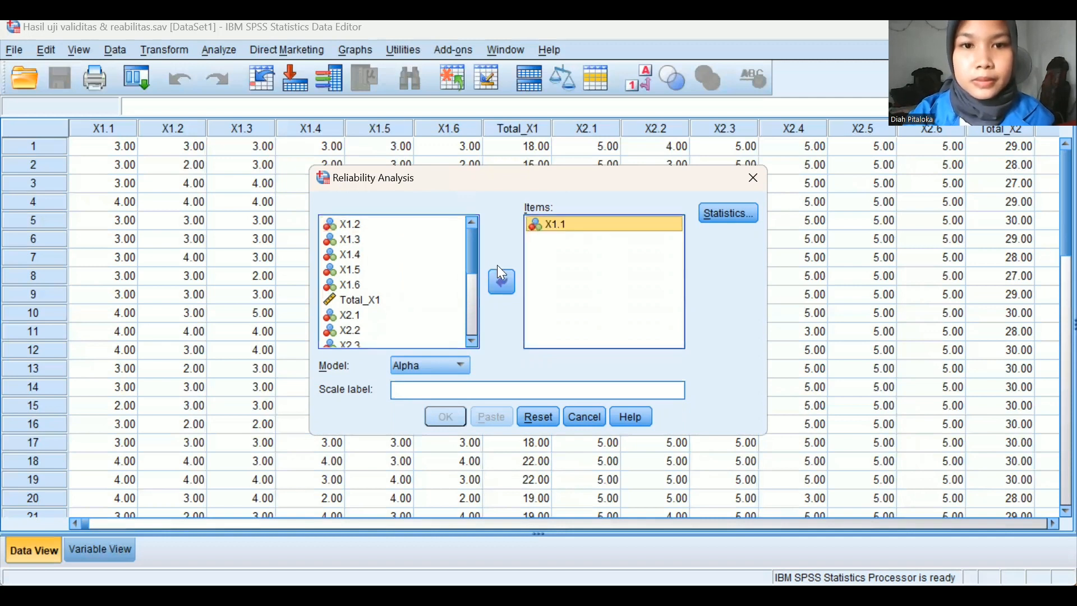
pyautogui.click(502, 275)
pyautogui.click(415, 227)
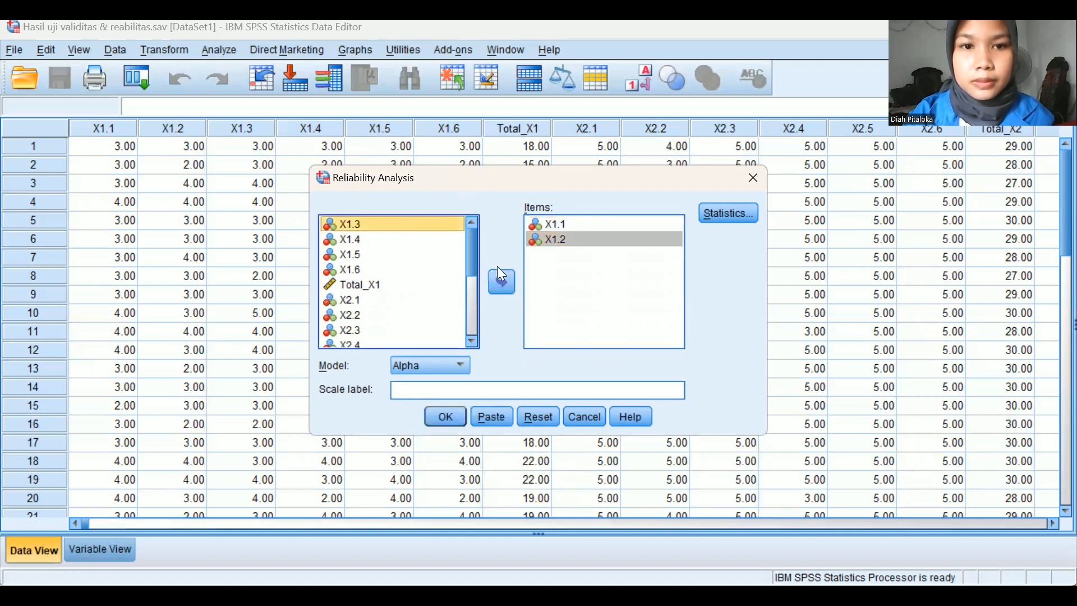
pyautogui.click(507, 280)
pyautogui.click(402, 224)
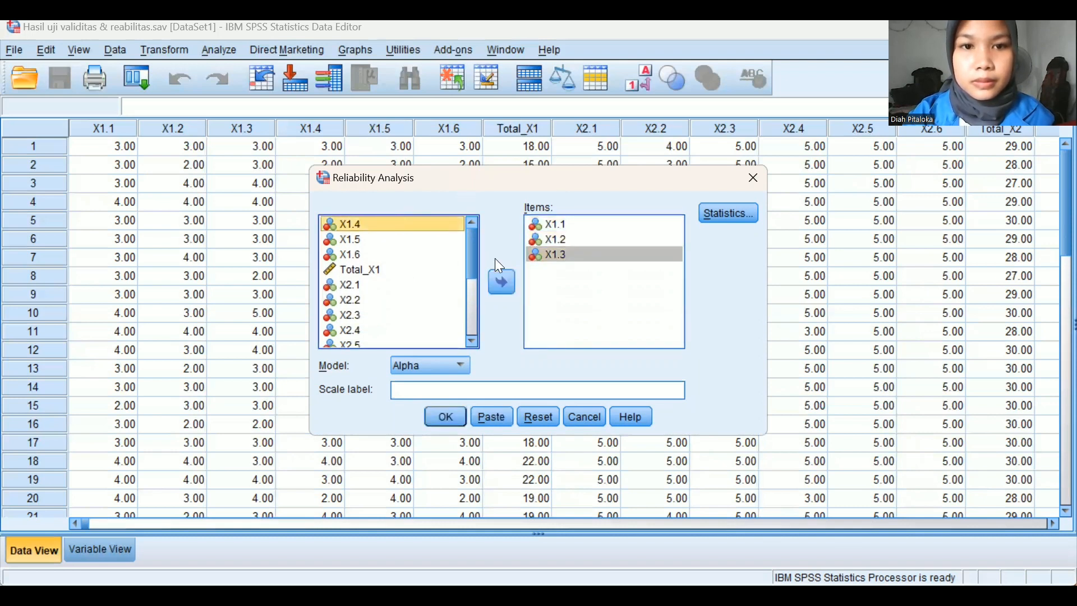
pyautogui.click(501, 279)
pyautogui.click(414, 225)
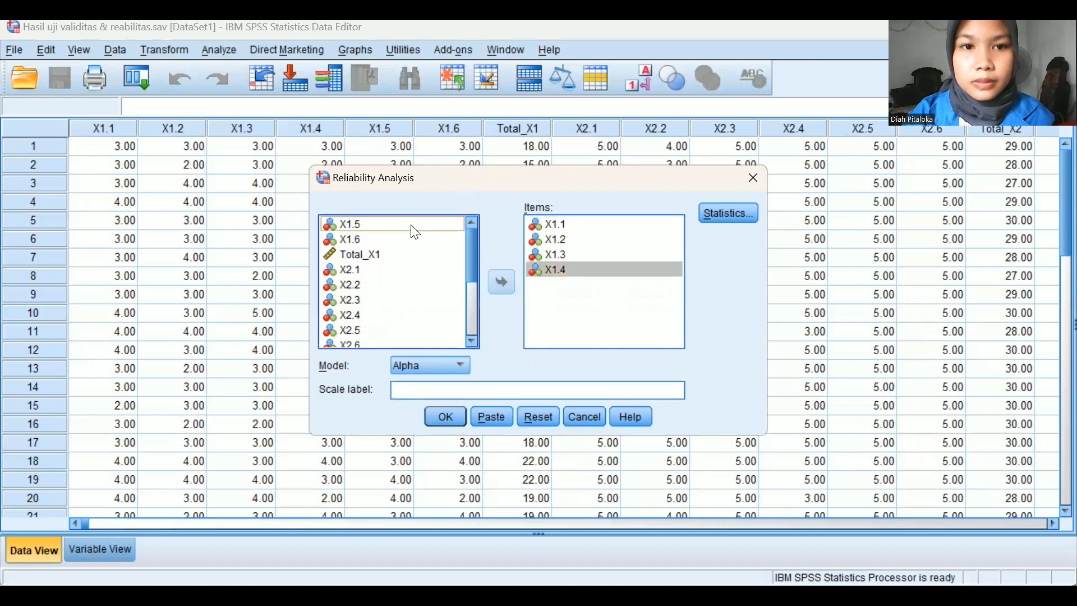
pyautogui.click(492, 281)
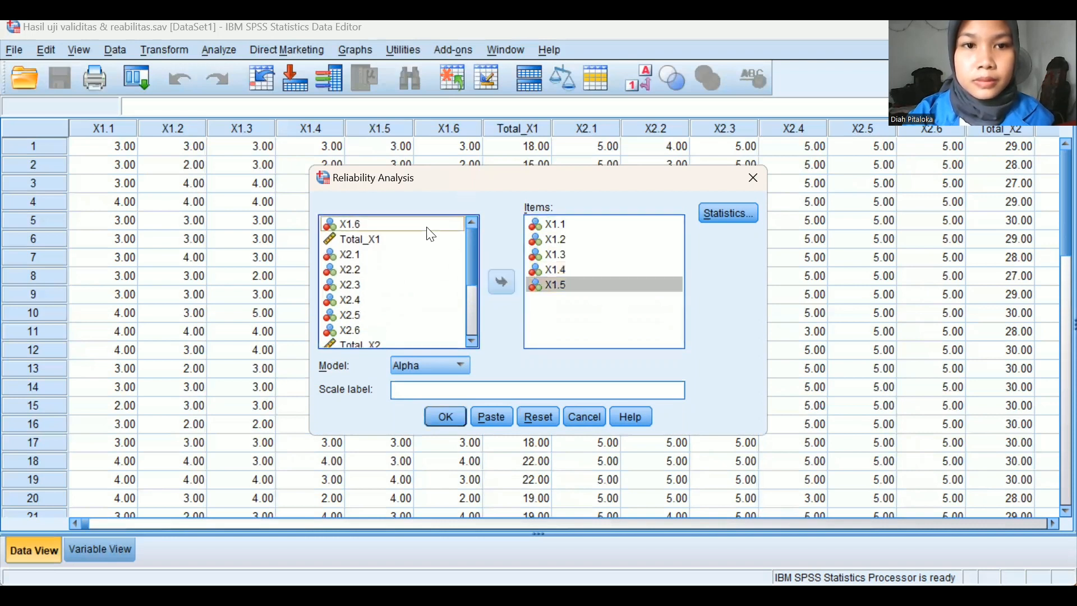
pyautogui.click(427, 228)
pyautogui.click(497, 284)
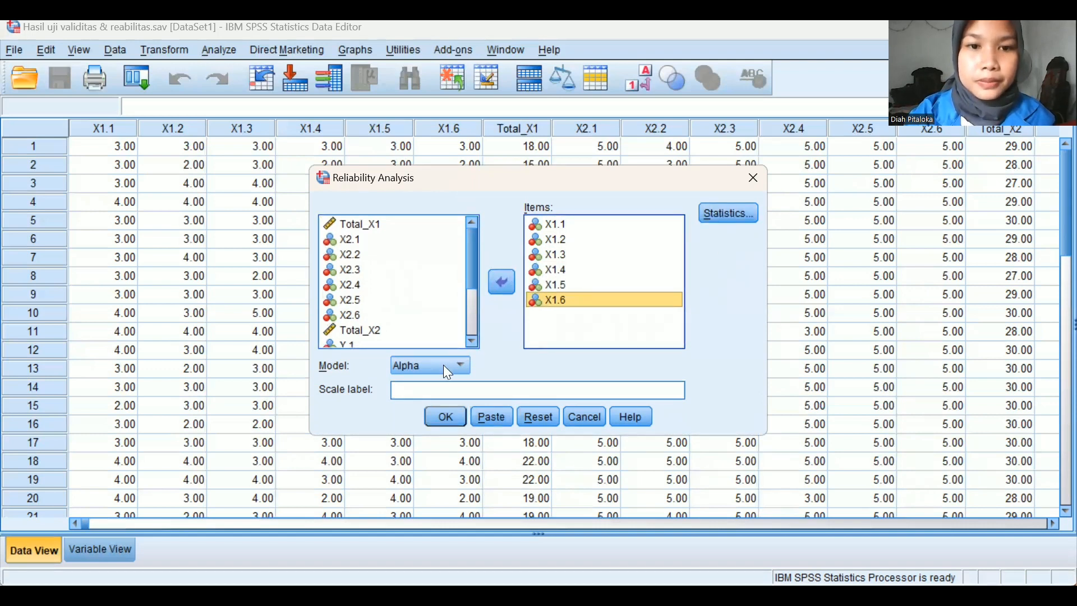
# Request Item and Scale if item deleted descriptives plus inter-item Correlations, and run the X1 reliability analysis
pyautogui.click(723, 221)
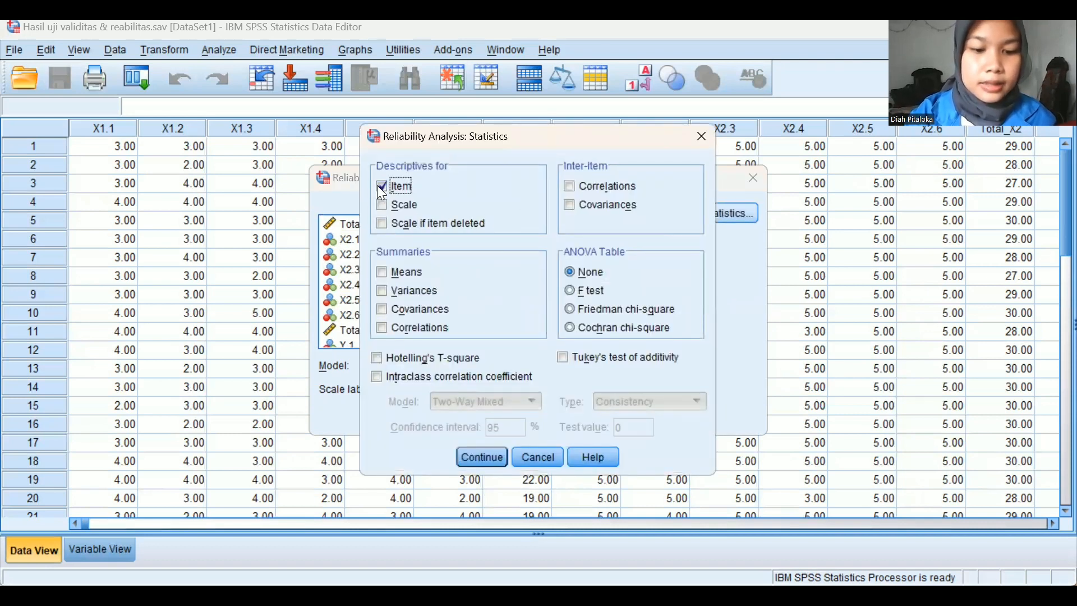
pyautogui.click(381, 225)
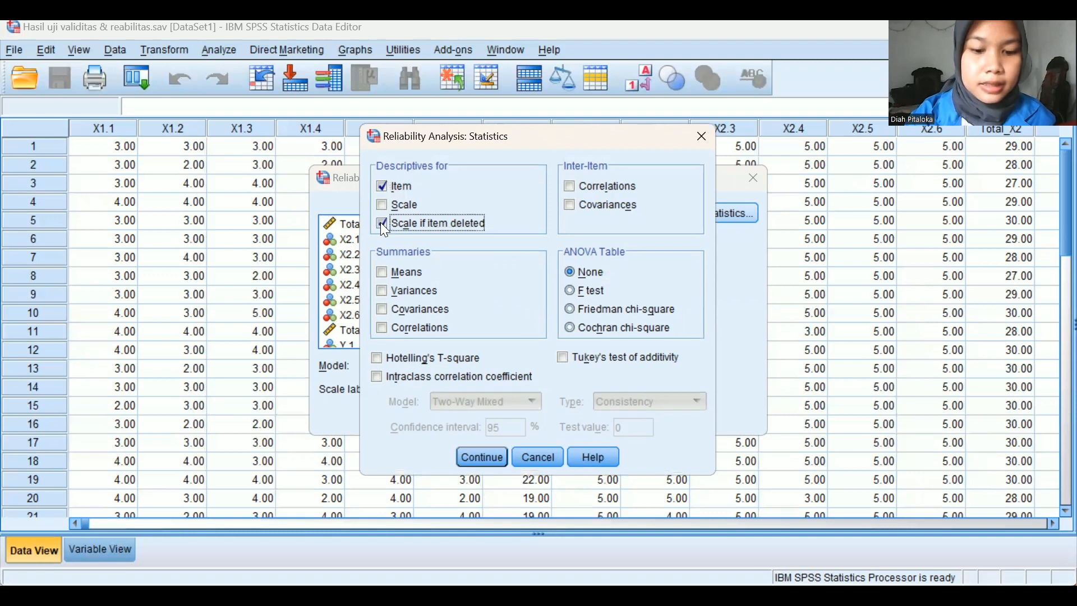
pyautogui.click(571, 186)
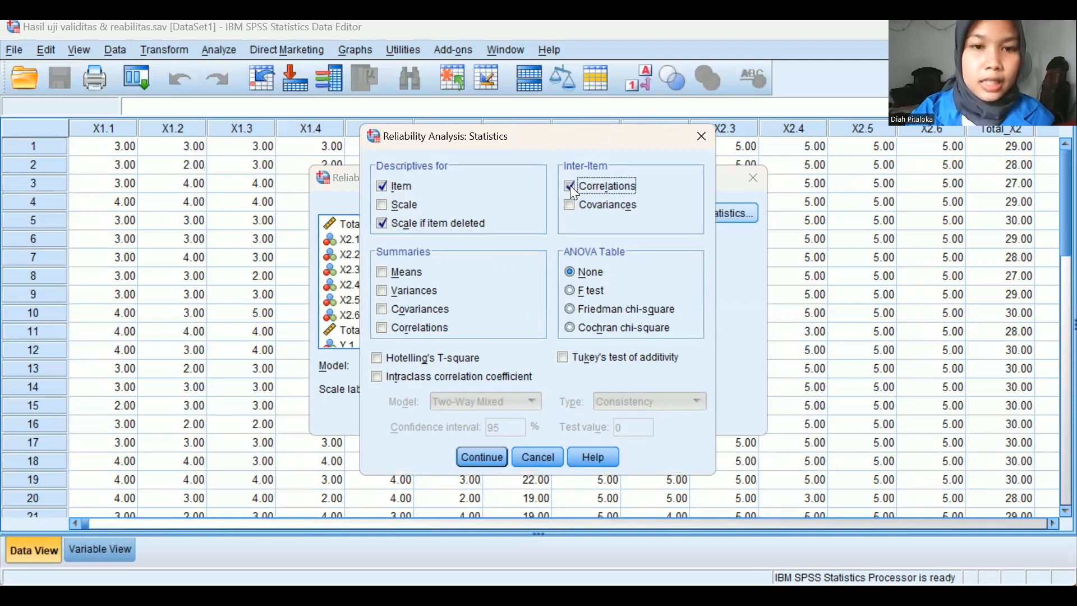
pyautogui.click(480, 458)
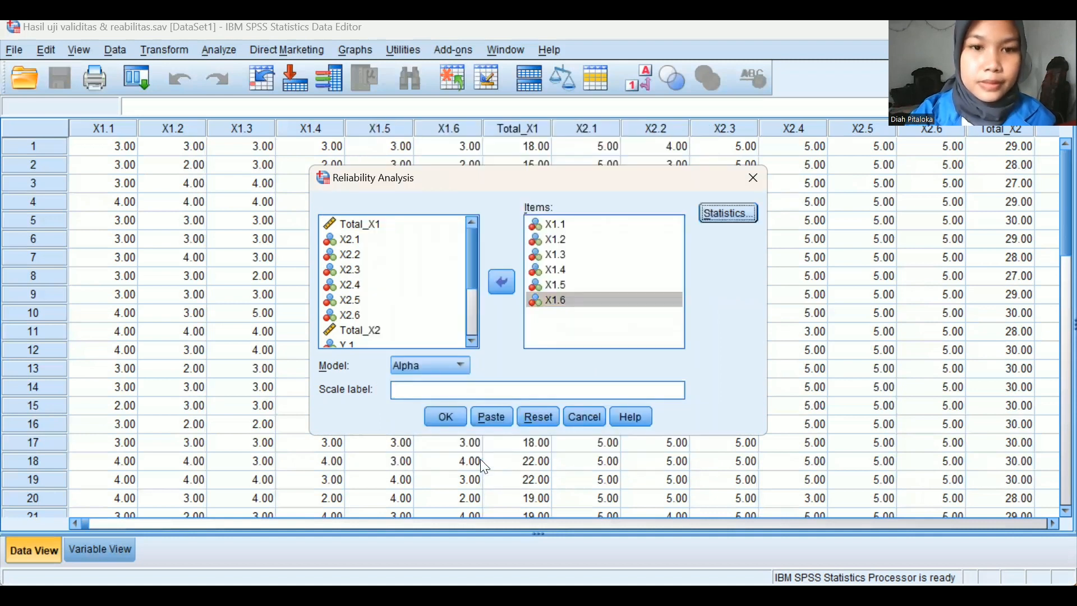
pyautogui.click(449, 418)
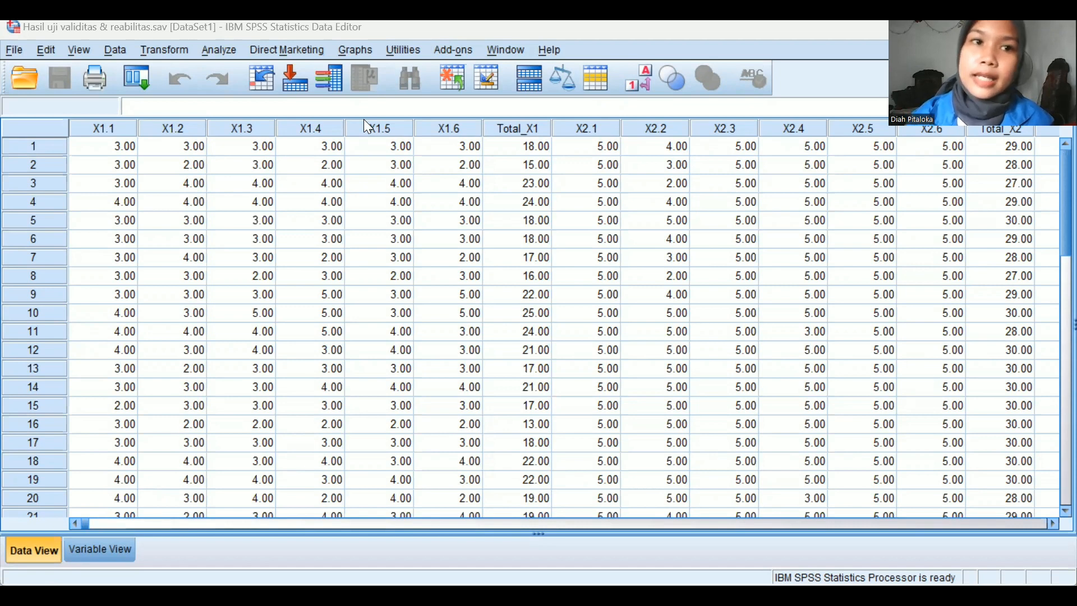
# Start a new Reliability Analysis for X2 with X2.1, X2.2 and X2.3 as its items
pyautogui.click(206, 50)
pyautogui.moveTo(274, 320)
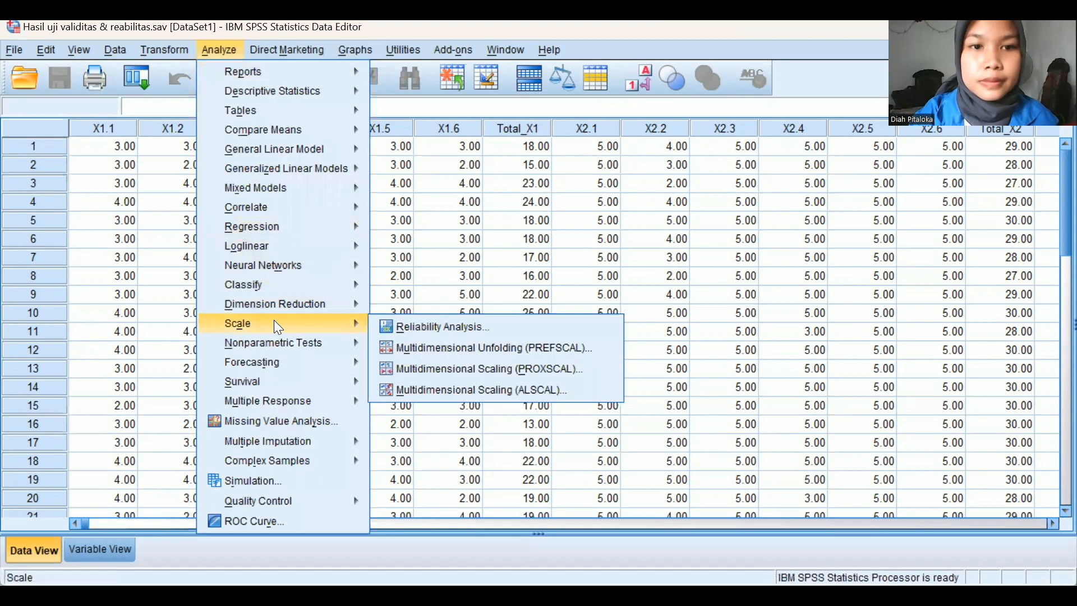
pyautogui.click(405, 325)
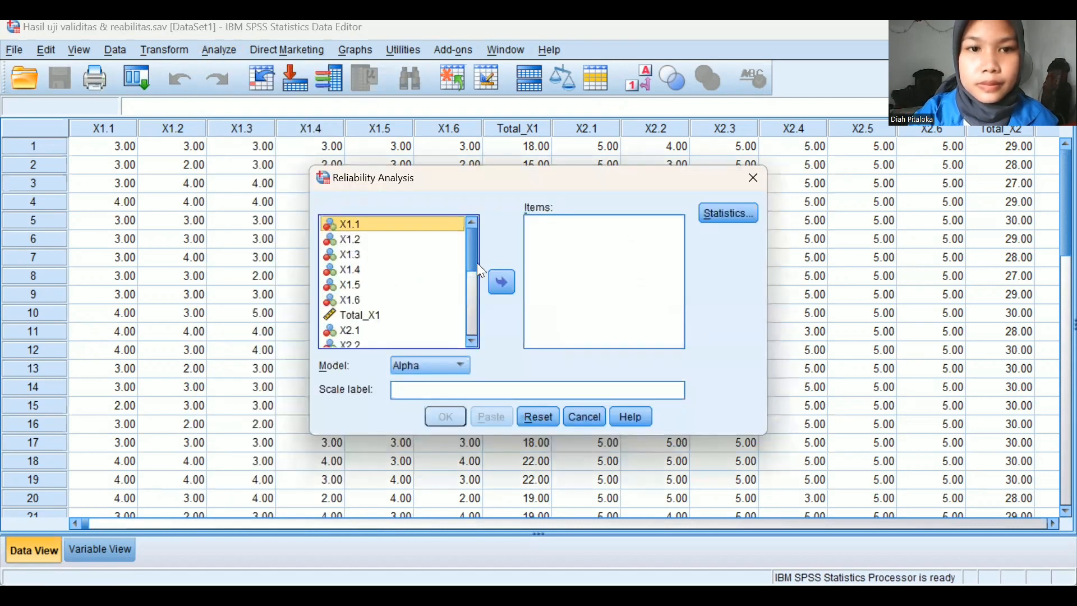
pyautogui.scroll(-2, 477, 270)
pyautogui.click(362, 250)
pyautogui.click(501, 281)
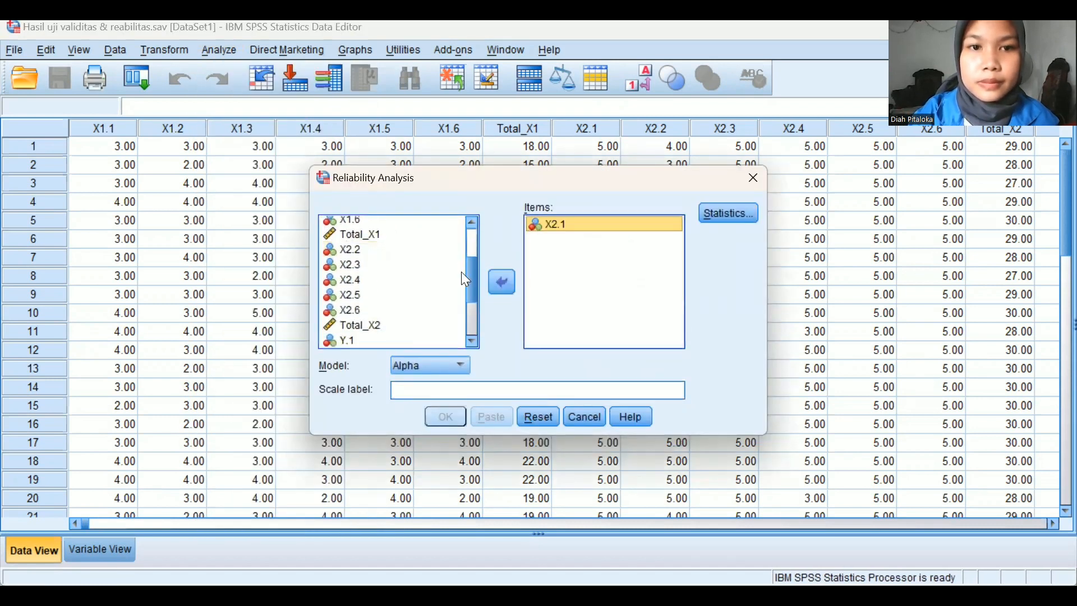
pyautogui.click(414, 250)
pyautogui.click(501, 282)
pyautogui.click(393, 251)
pyautogui.click(495, 286)
# Add X2.4, X2.5 and X2.6 to the items of the X2 reliability analysis
pyautogui.click(375, 254)
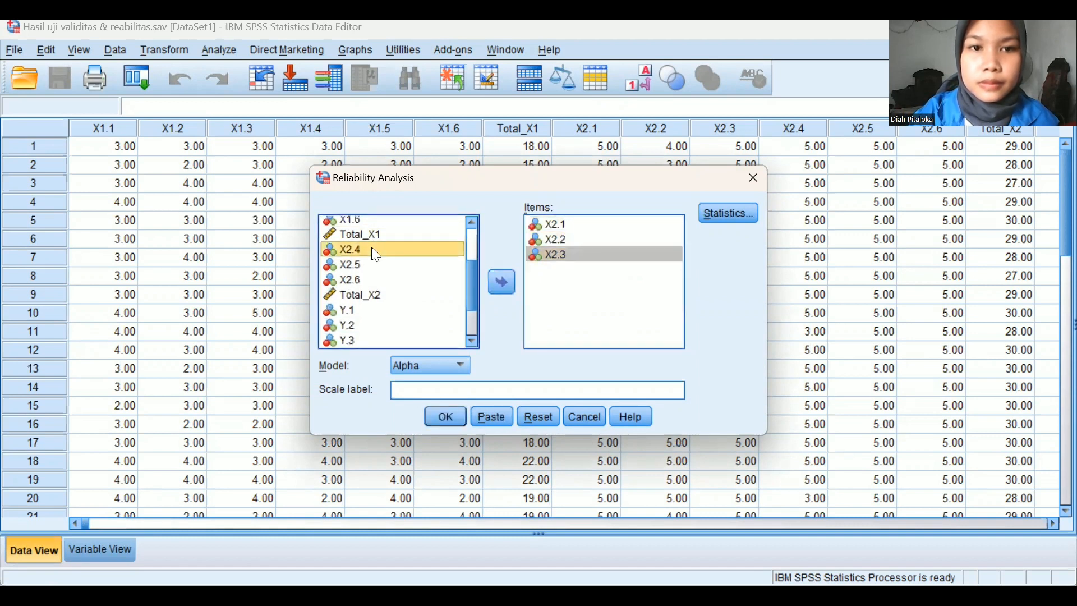
pyautogui.click(504, 284)
pyautogui.click(383, 250)
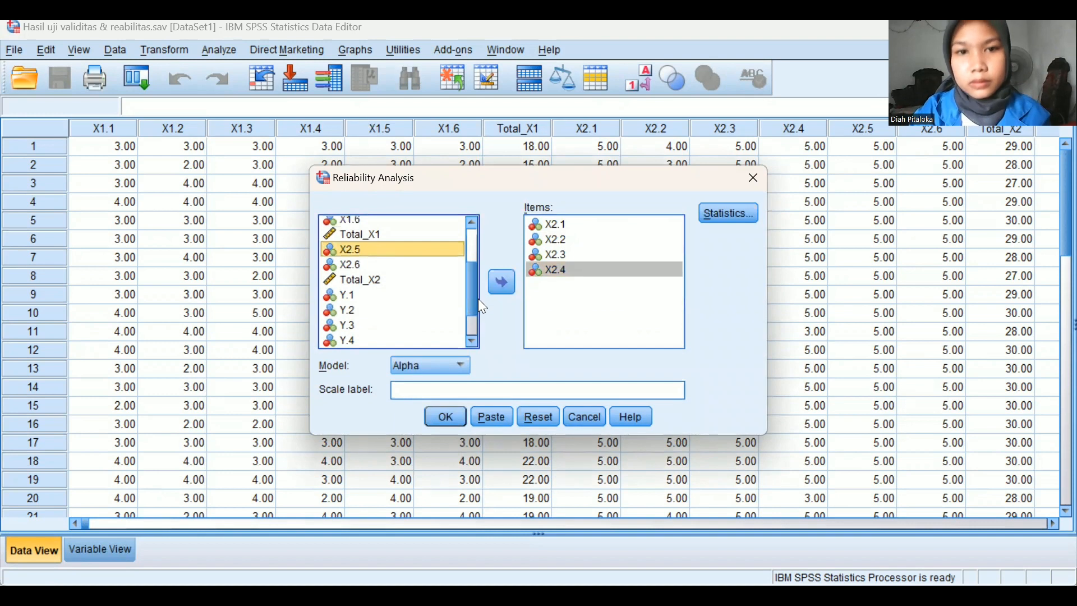
pyautogui.click(507, 284)
pyautogui.click(385, 250)
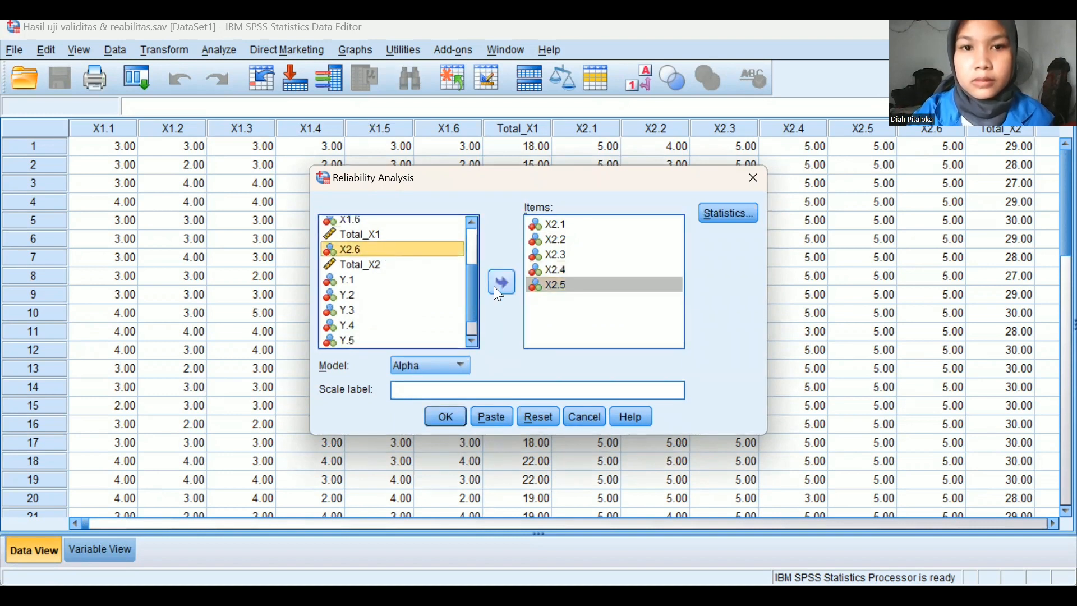
pyautogui.click(495, 286)
# Include Item and Scale if item deleted descriptives and inter-item Correlations for X2, and run its reliability analysis
pyautogui.click(725, 221)
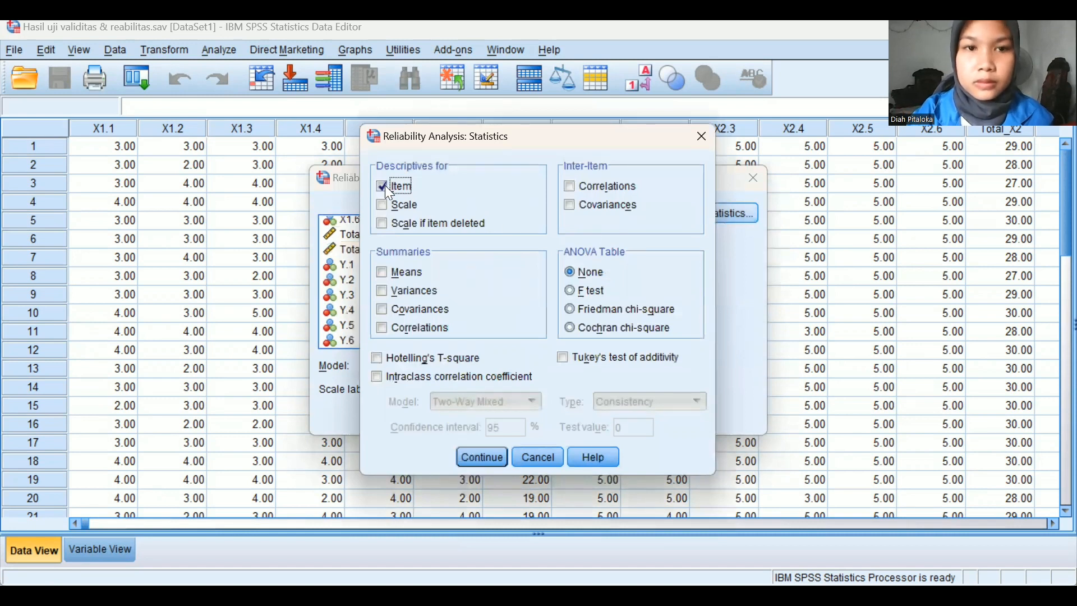
pyautogui.click(384, 225)
pyautogui.click(570, 187)
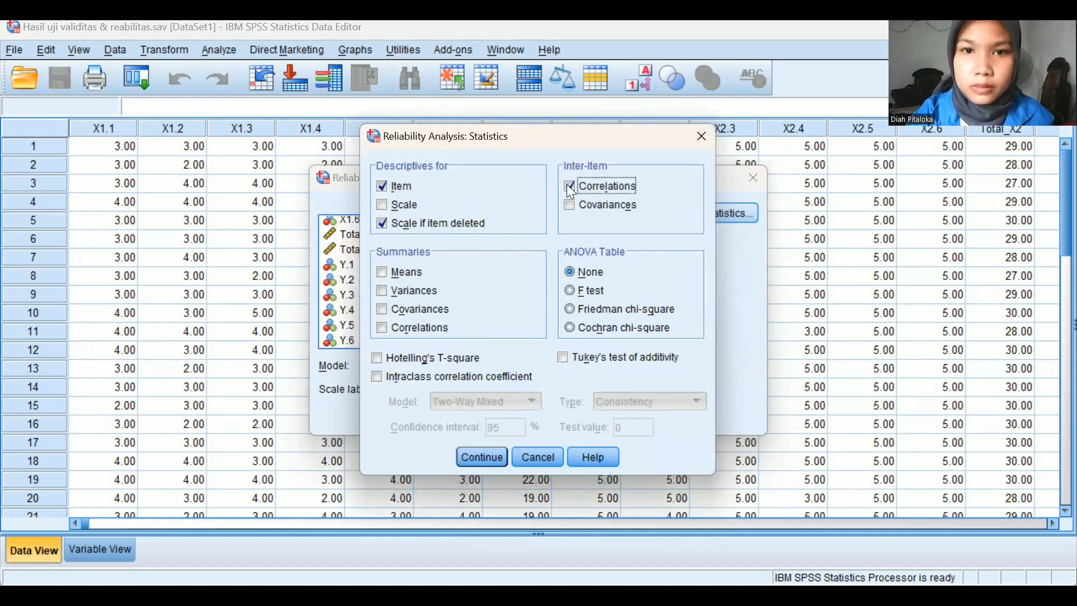
pyautogui.click(477, 457)
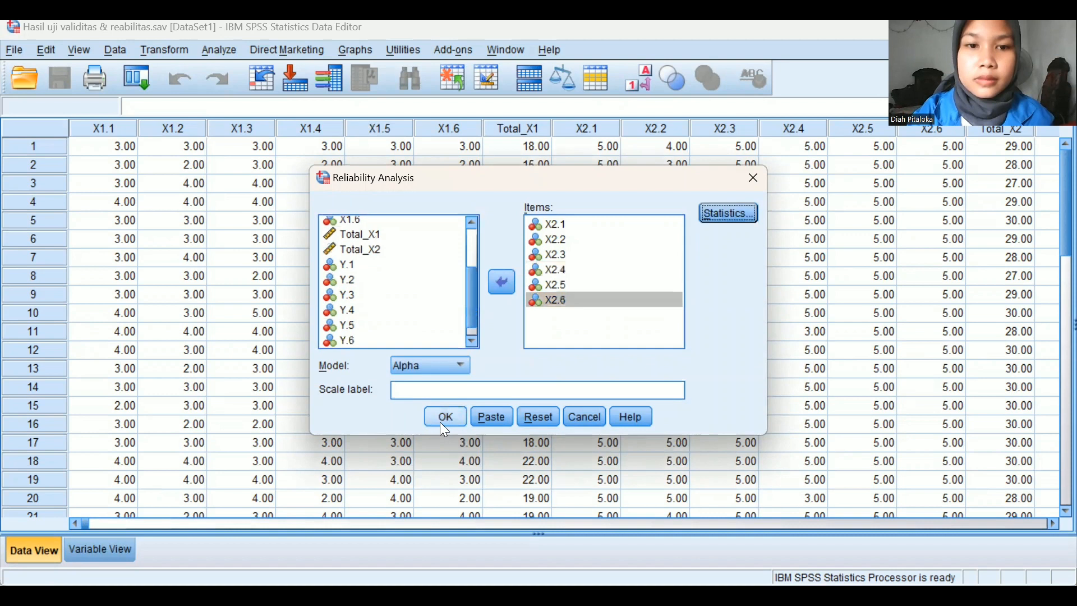
pyautogui.click(441, 422)
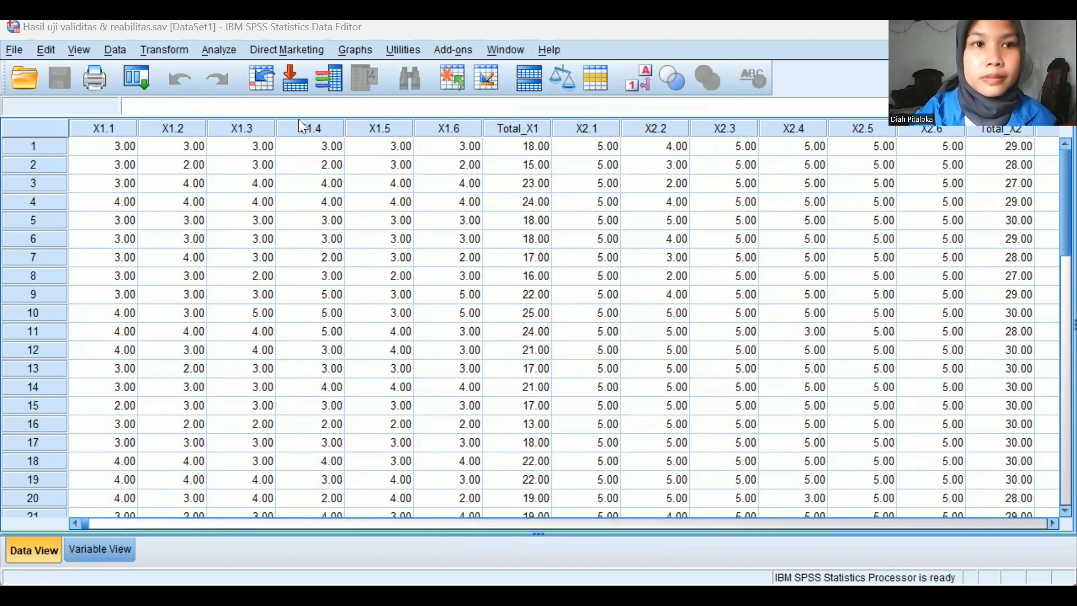
# Reopen Reliability Analysis, reset its previous settings, and add Y.1, Y.2 and Y.3 as items
pyautogui.click(218, 49)
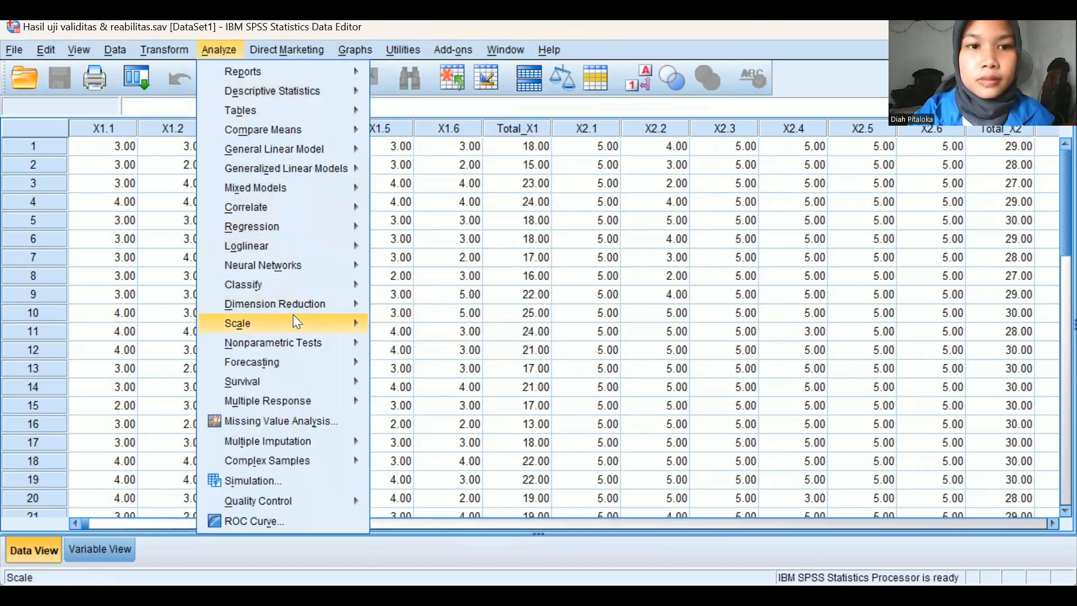
pyautogui.moveTo(292, 322)
pyautogui.click(389, 325)
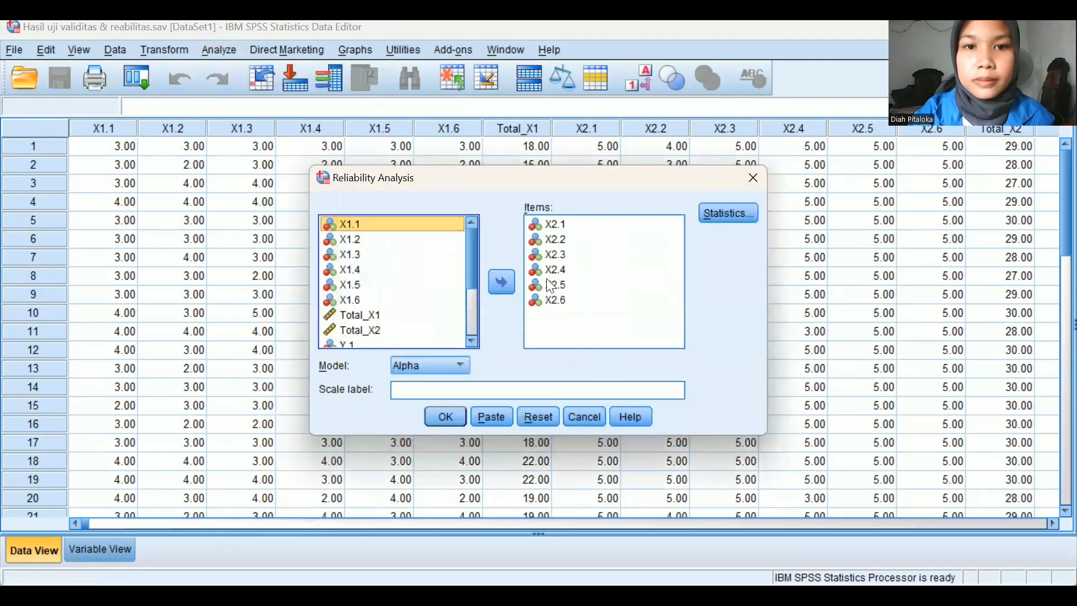
pyautogui.click(540, 417)
pyautogui.scroll(-4, 469, 251)
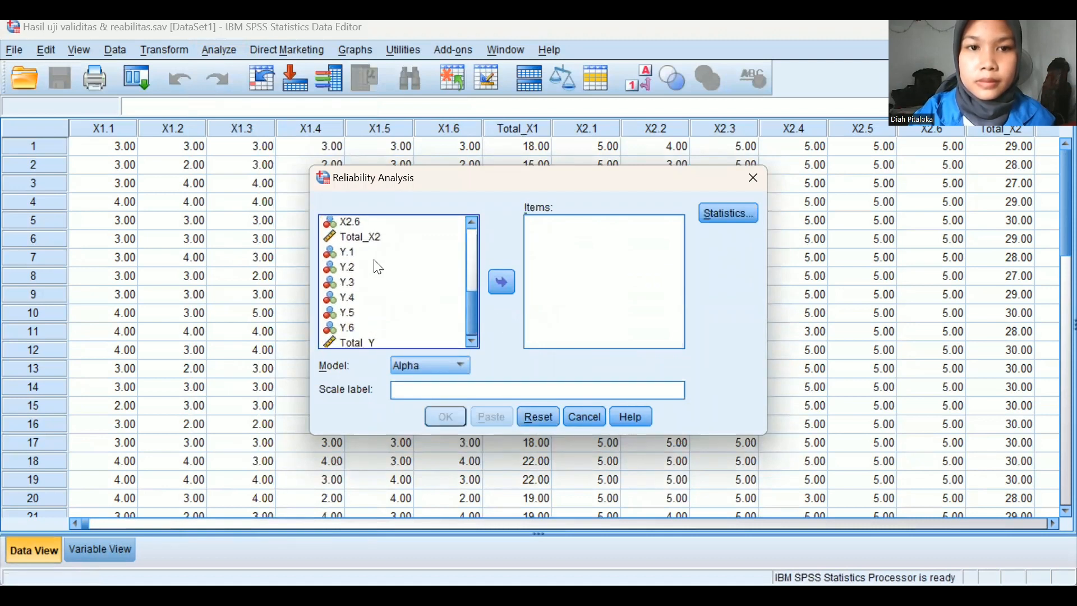
pyautogui.click(377, 252)
pyautogui.click(500, 285)
pyautogui.click(371, 266)
pyautogui.click(507, 283)
pyautogui.click(415, 280)
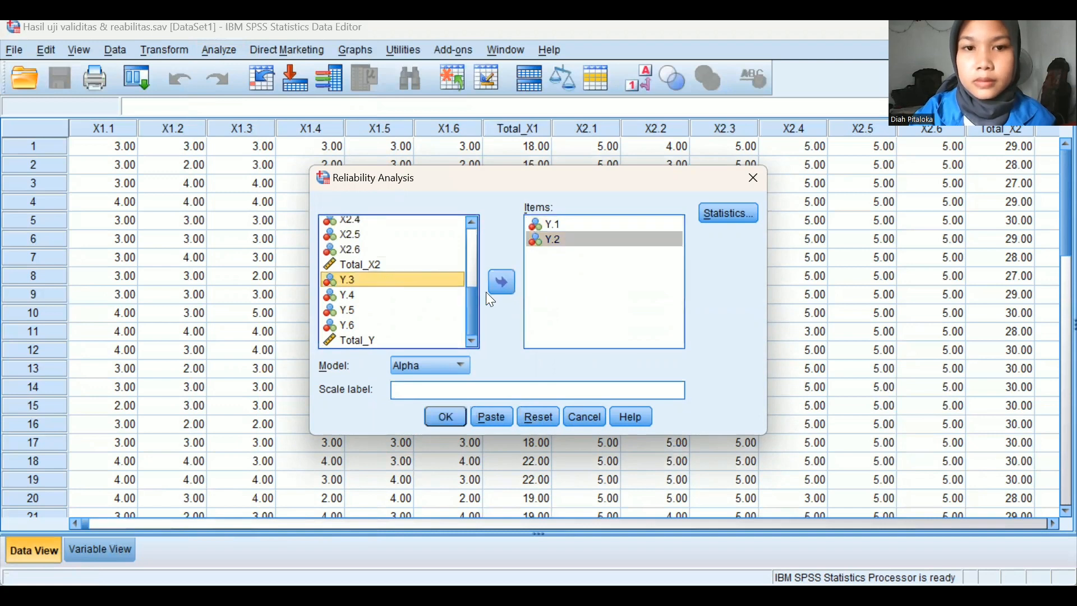
pyautogui.click(509, 281)
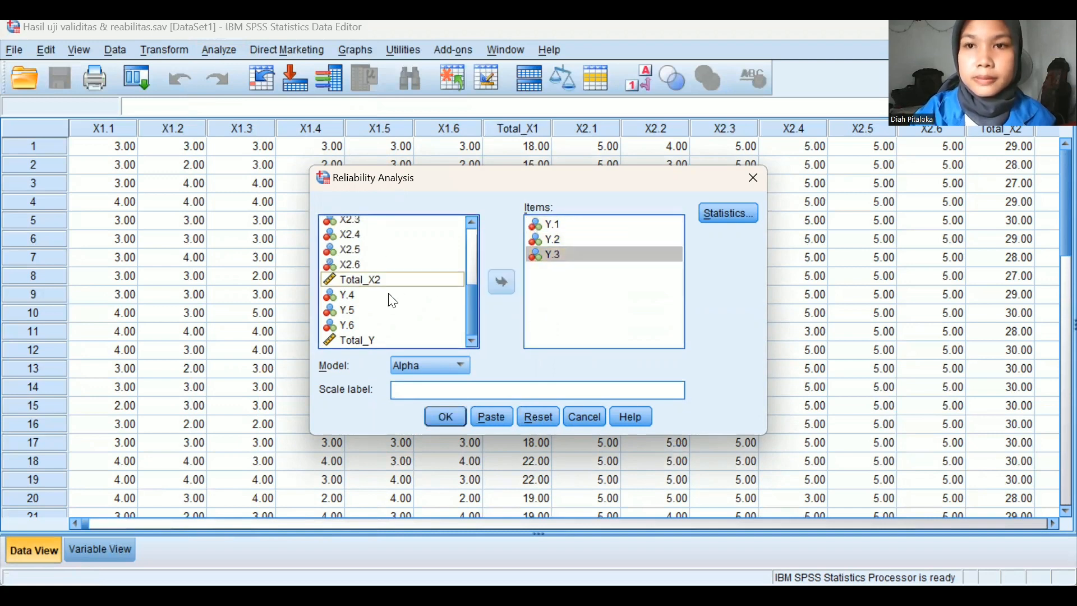
# Add Y.4, Y.5 and Y.6 to the items of the Y reliability analysis
pyautogui.click(392, 301)
pyautogui.click(499, 282)
pyautogui.click(404, 310)
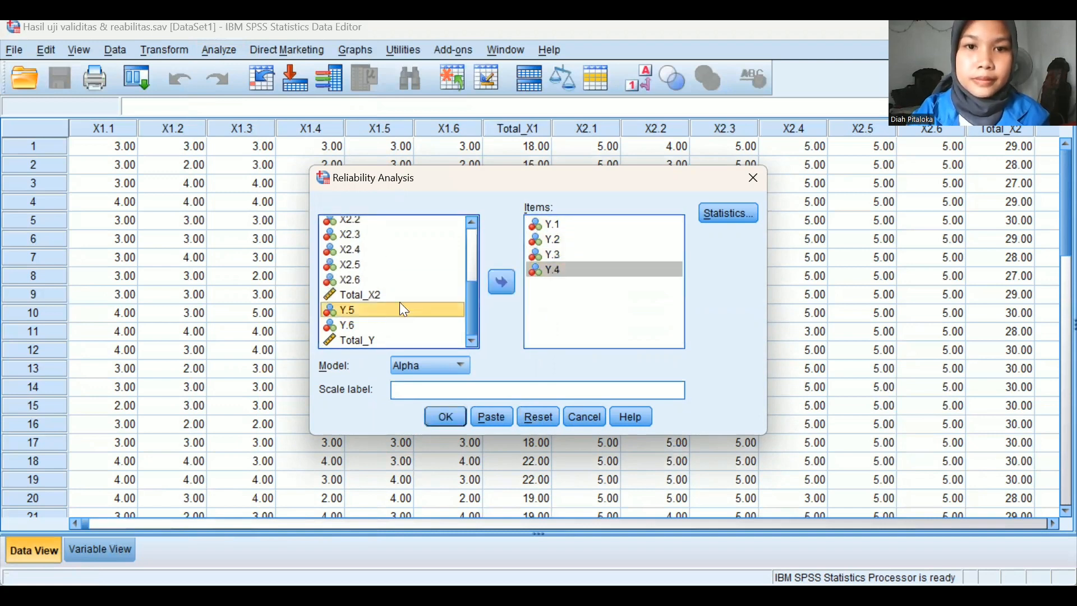
pyautogui.click(501, 277)
pyautogui.click(381, 325)
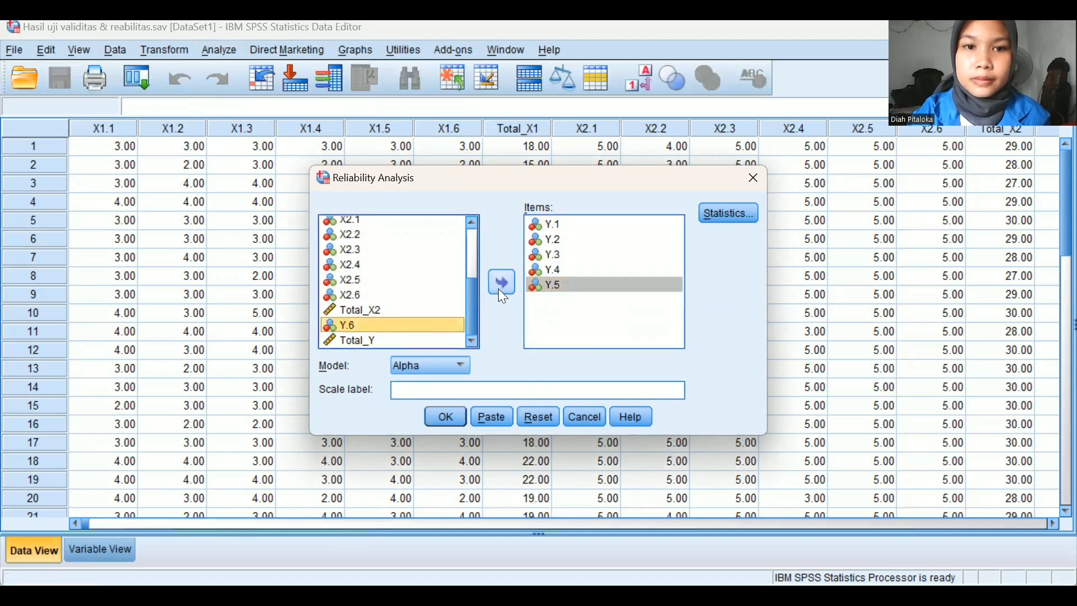
pyautogui.click(500, 286)
# Enable Item and Scale if item deleted descriptives with inter-item Correlations for Y, and run its reliability analysis
pyautogui.click(725, 213)
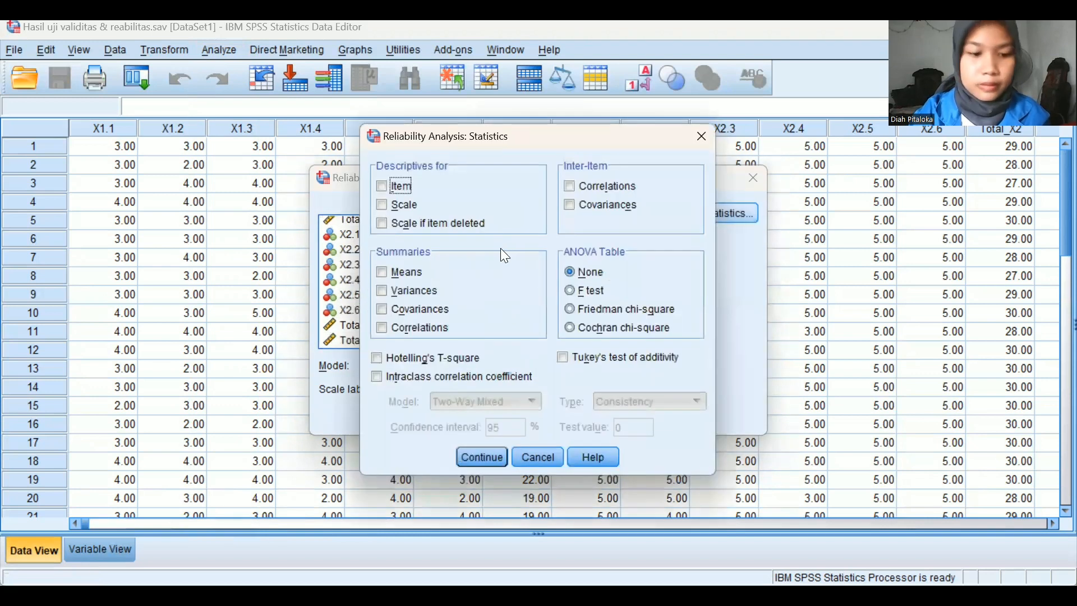
pyautogui.click(380, 187)
pyautogui.click(384, 223)
pyautogui.click(568, 185)
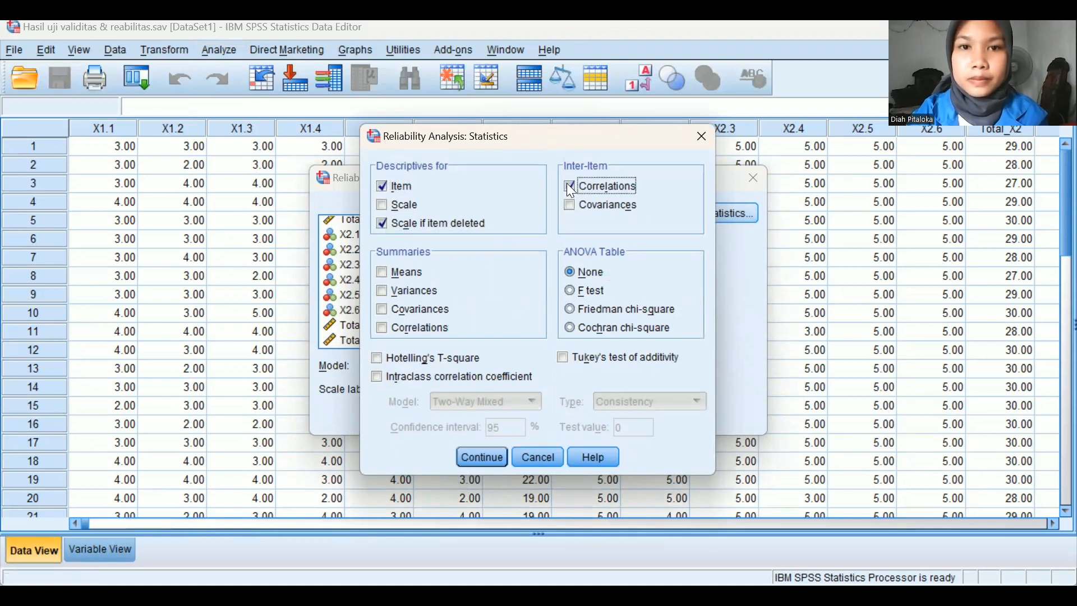
pyautogui.click(480, 456)
pyautogui.click(449, 412)
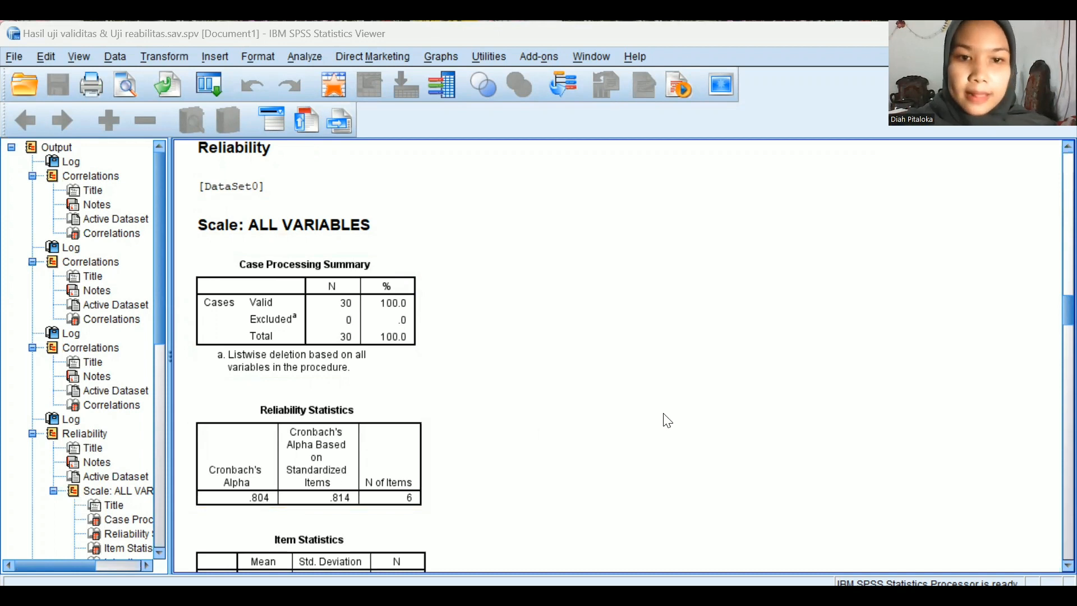
# Examine the Reliability Statistics tables of the X1, X2 and Y analyses for their Cronbach's Alpha values
pyautogui.scroll(-10, 1053, 312)
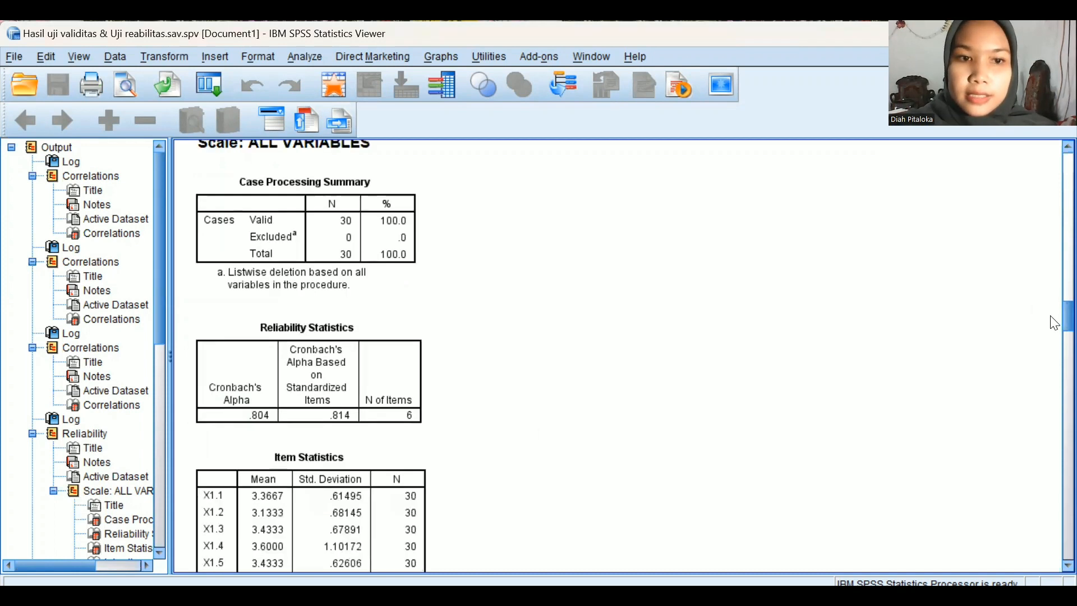
pyautogui.scroll(-3, 1054, 352)
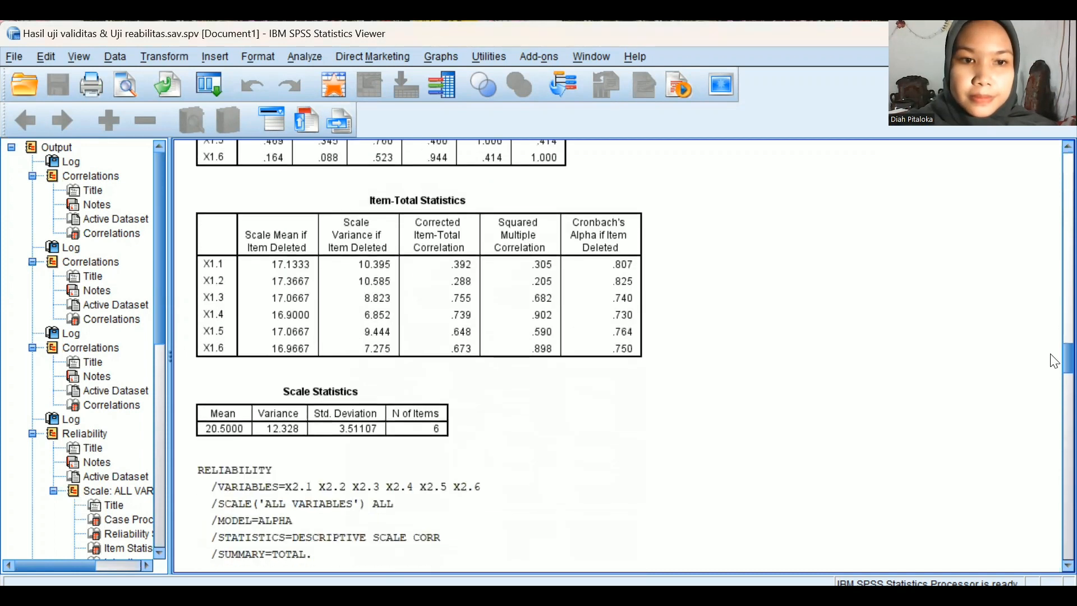
pyautogui.scroll(-10, 1053, 375)
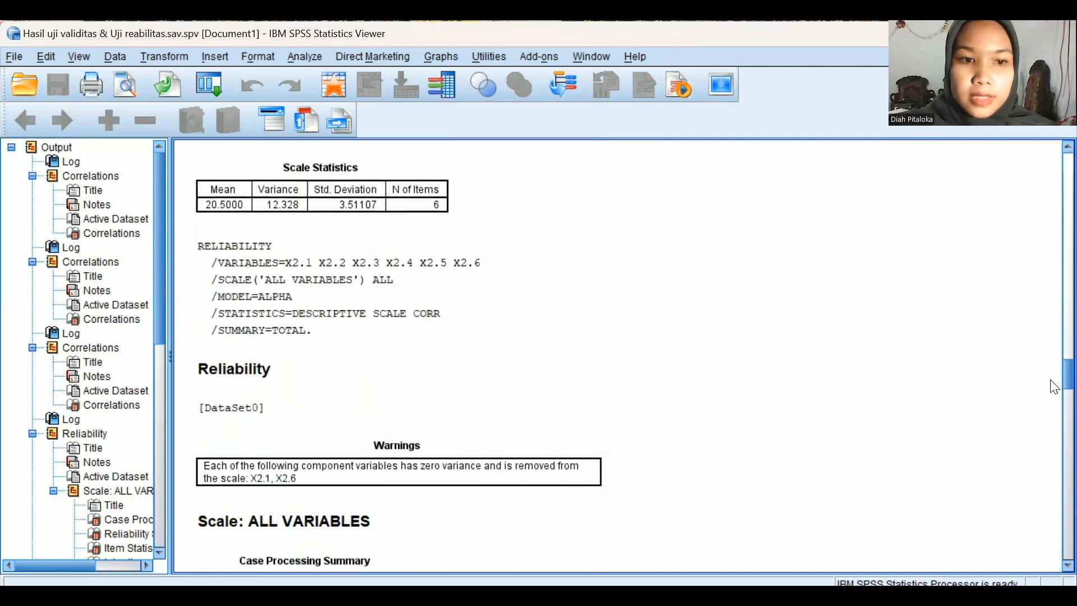
pyautogui.scroll(-1, 1053, 414)
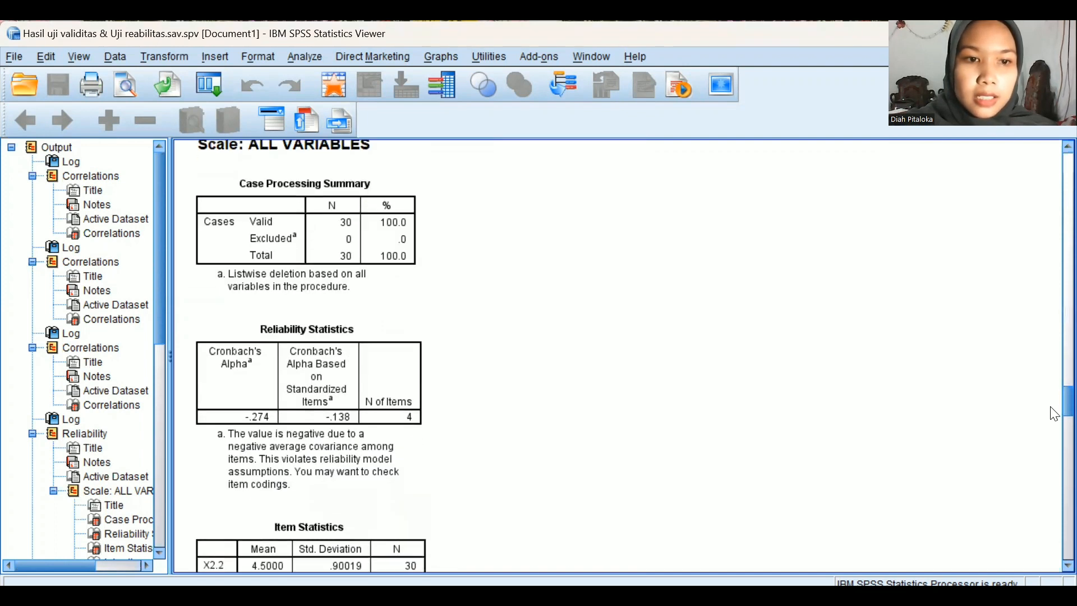
pyautogui.click(291, 372)
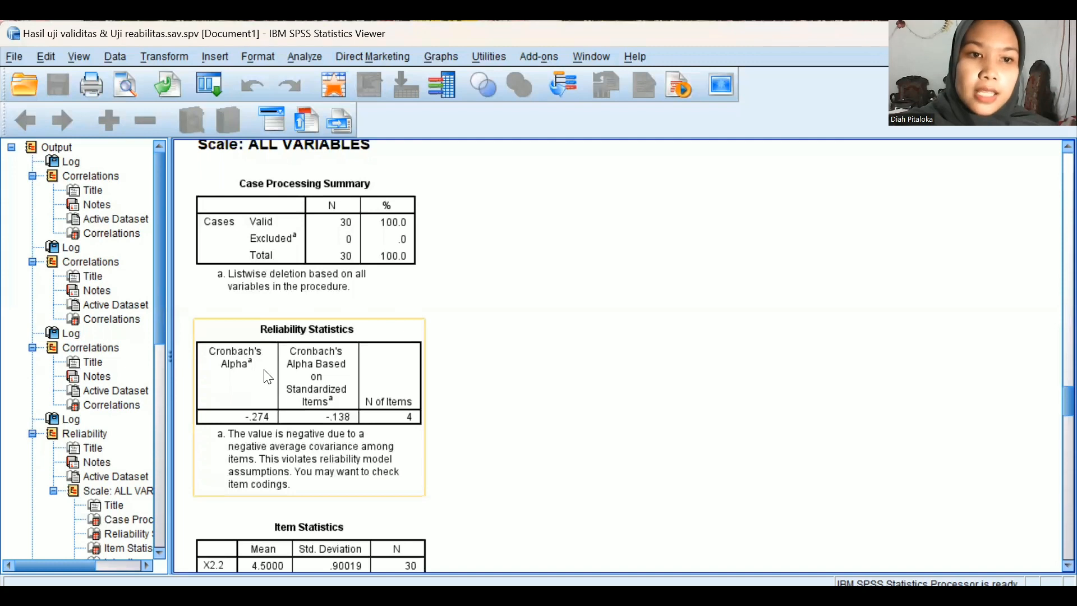
pyautogui.click(286, 258)
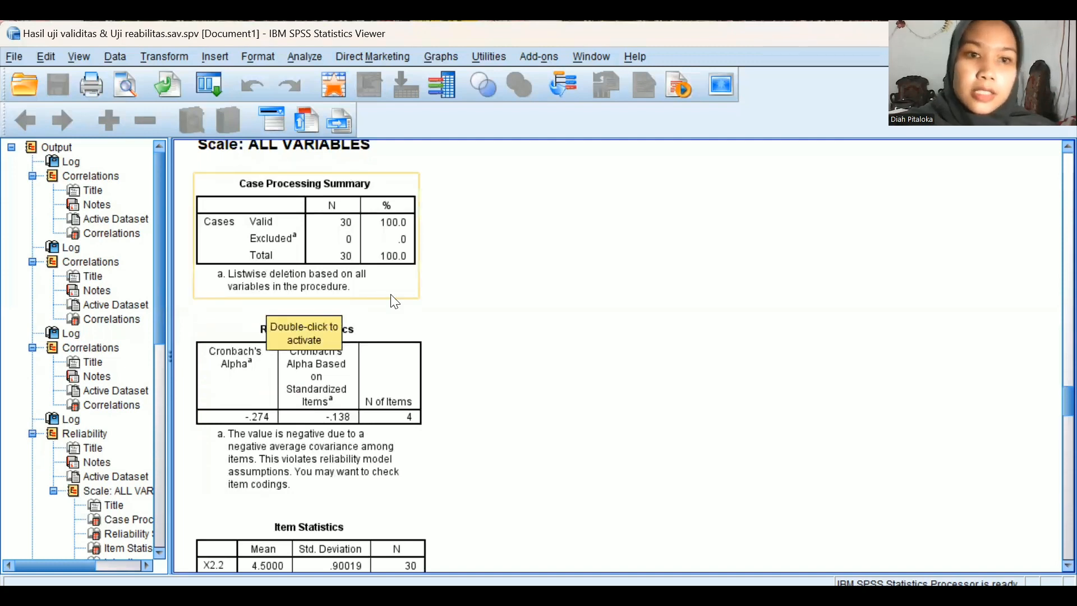
pyautogui.click(279, 399)
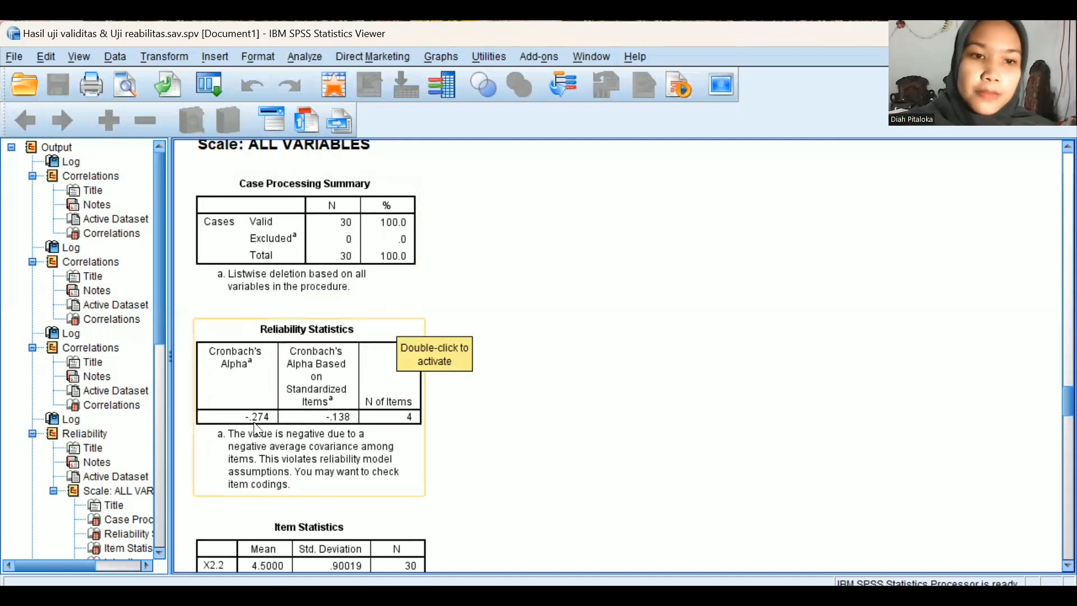
pyautogui.click(752, 391)
pyautogui.moveTo(1055, 405); pyautogui.dragTo(1055, 486)
pyautogui.click(237, 395)
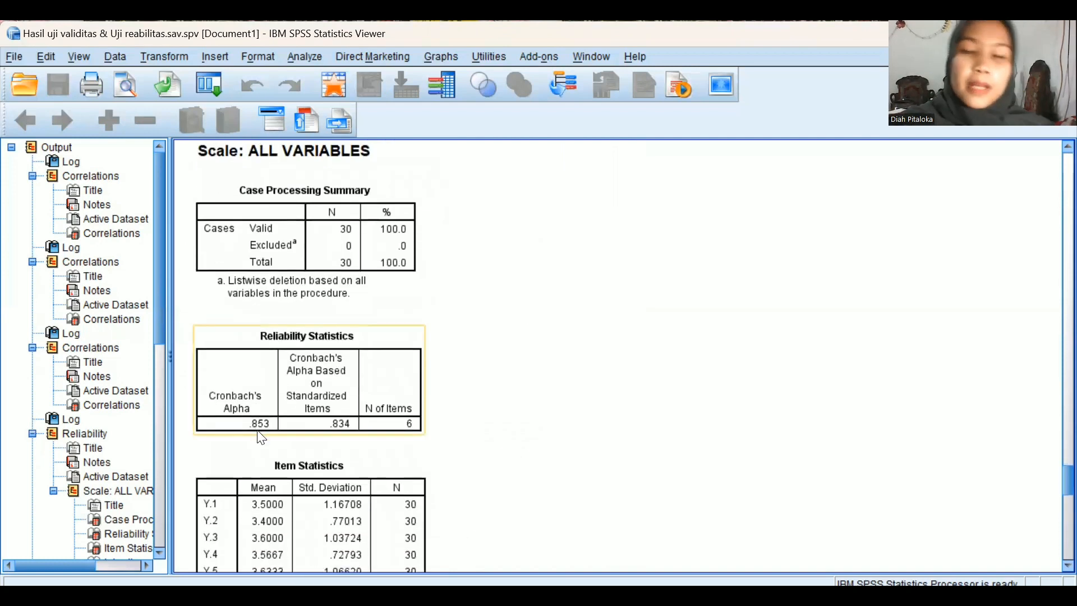
pyautogui.click(534, 409)
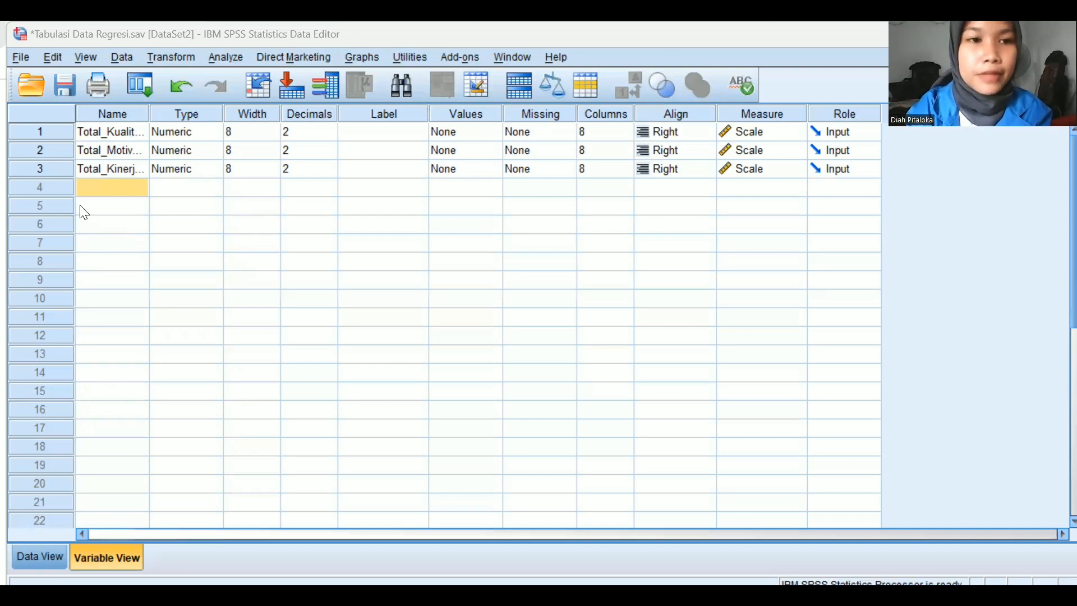
# Show the regression data values and start a Linear Regression with Total_Kinerja_Karyawan_Y as the dependent variable
pyautogui.click(40, 557)
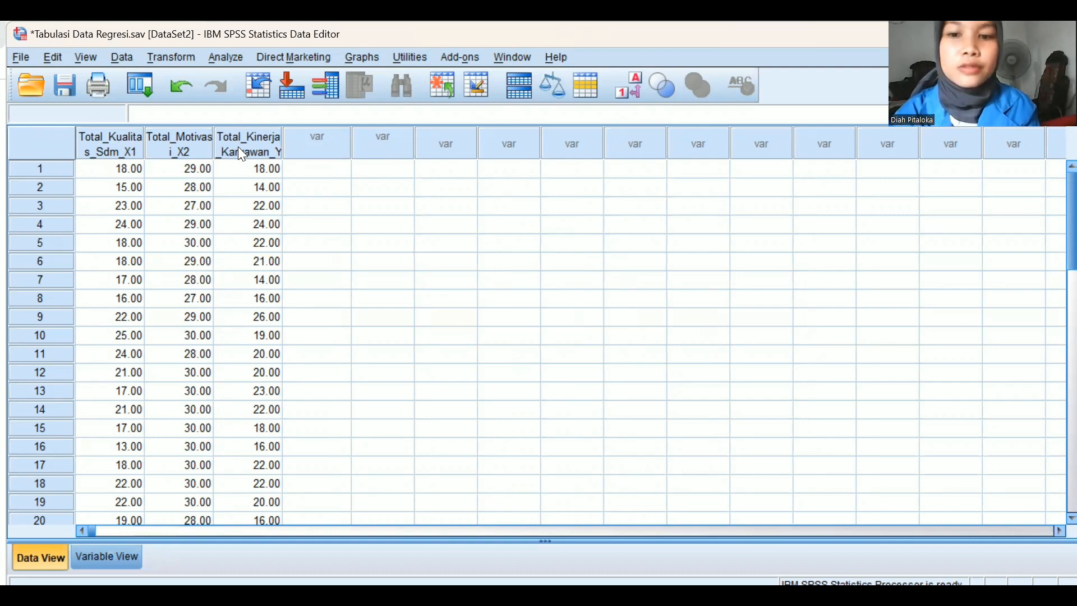
pyautogui.click(219, 58)
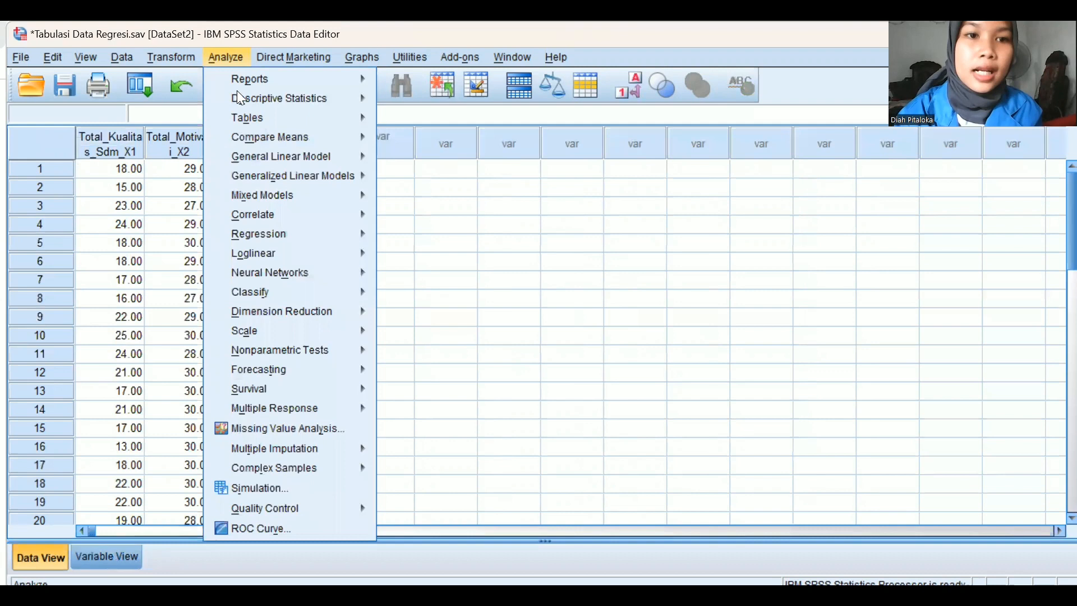
pyautogui.moveTo(282, 234)
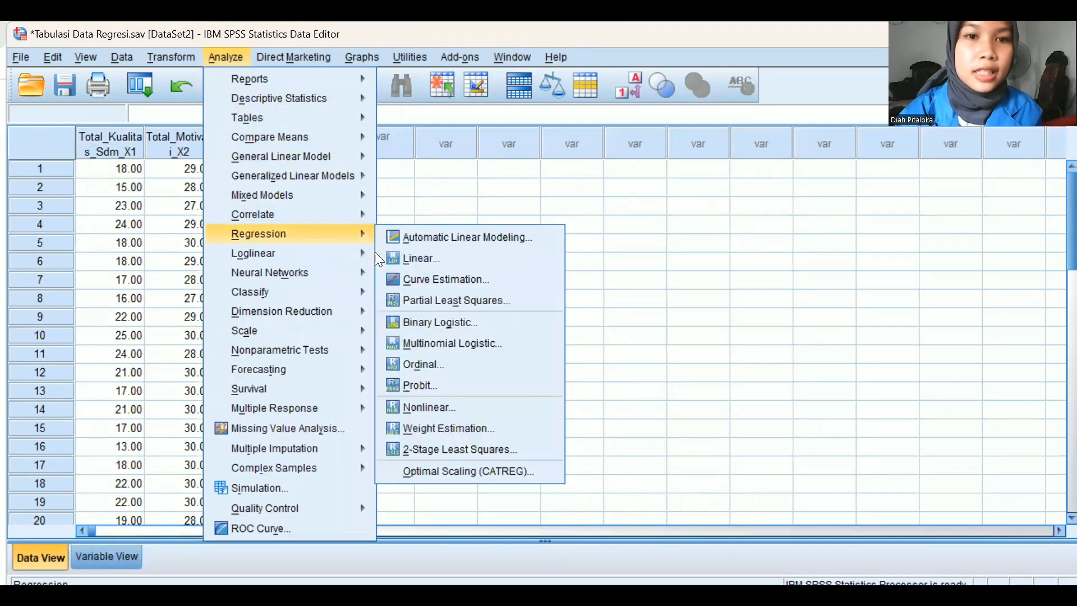
pyautogui.click(410, 255)
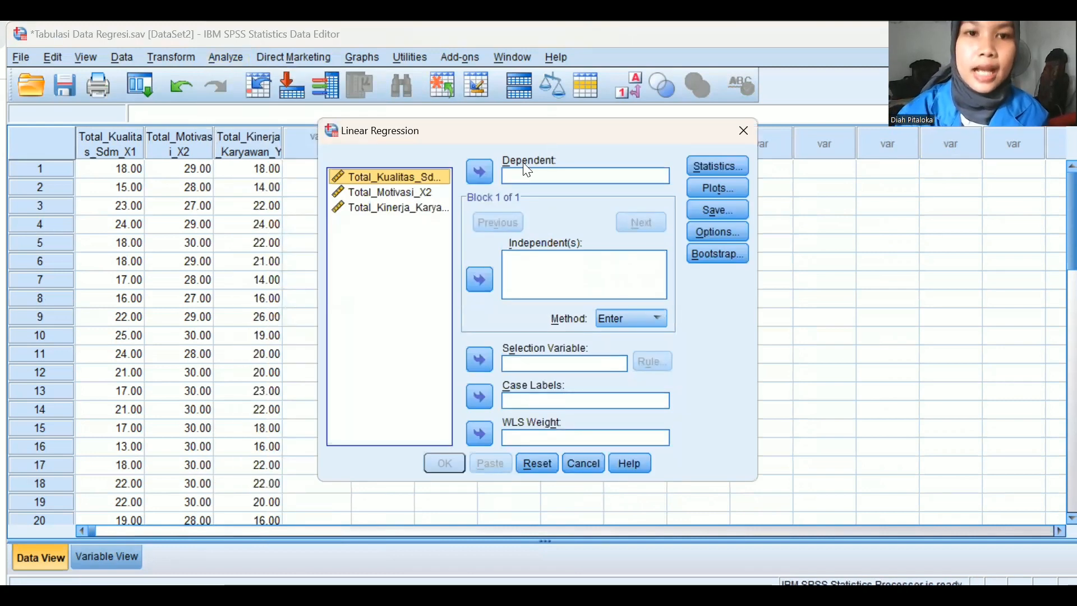
pyautogui.click(431, 211)
pyautogui.click(476, 167)
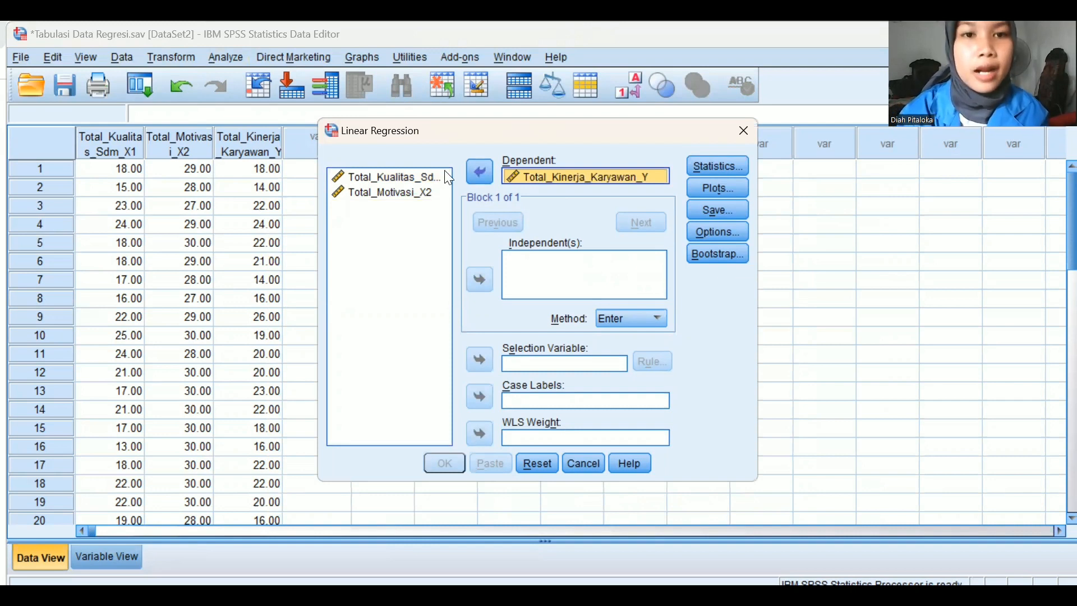
# Add Total_Kualitas_Sdm_X1 and Total_Motivasi_X2 as independent variables of the regression
pyautogui.click(393, 176)
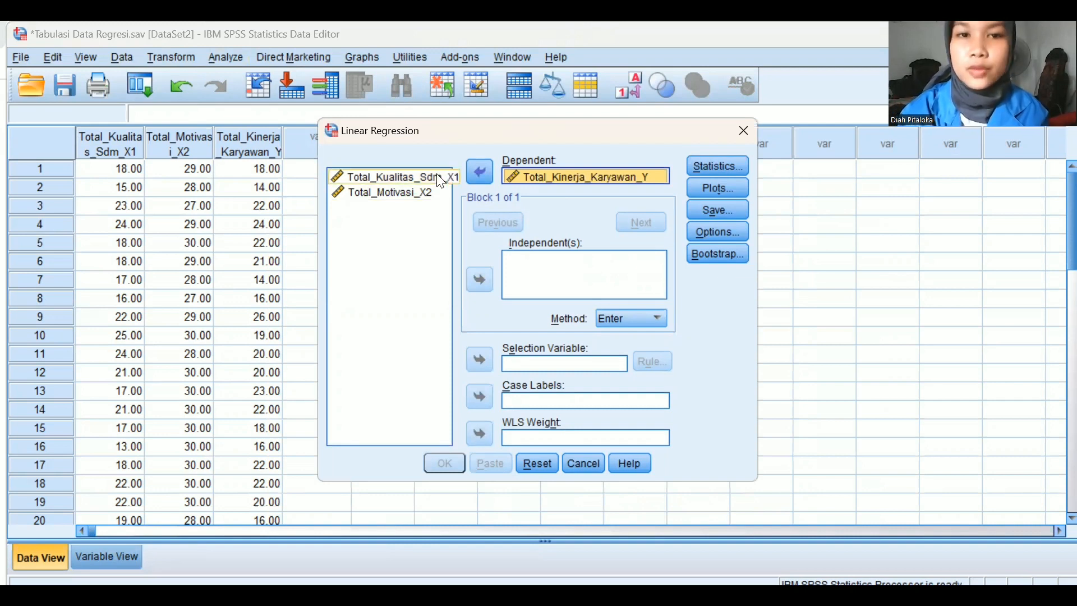
pyautogui.click(480, 279)
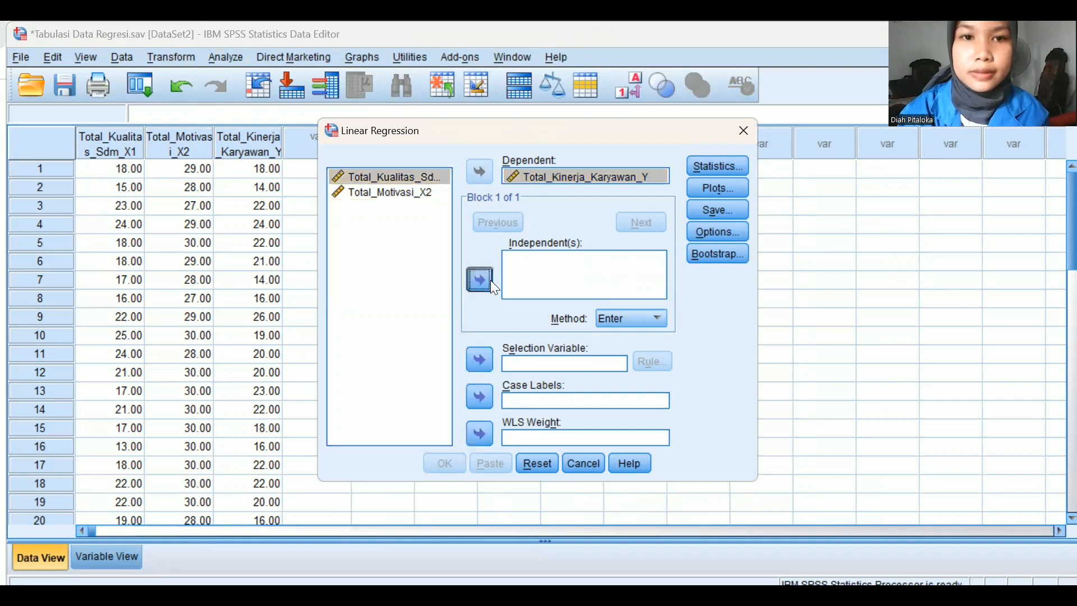
pyautogui.click(422, 193)
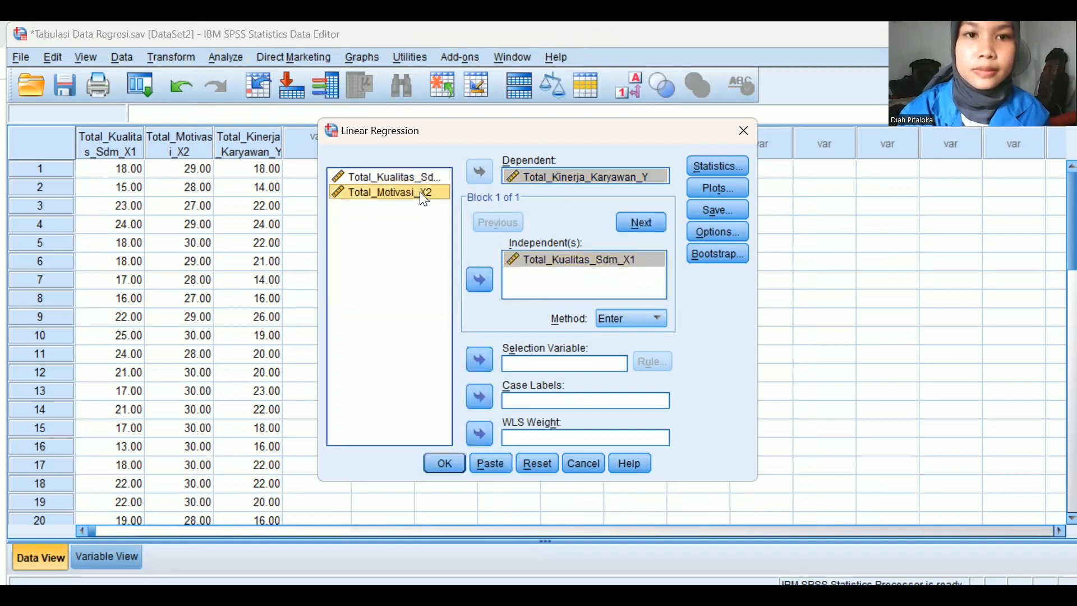
pyautogui.click(480, 279)
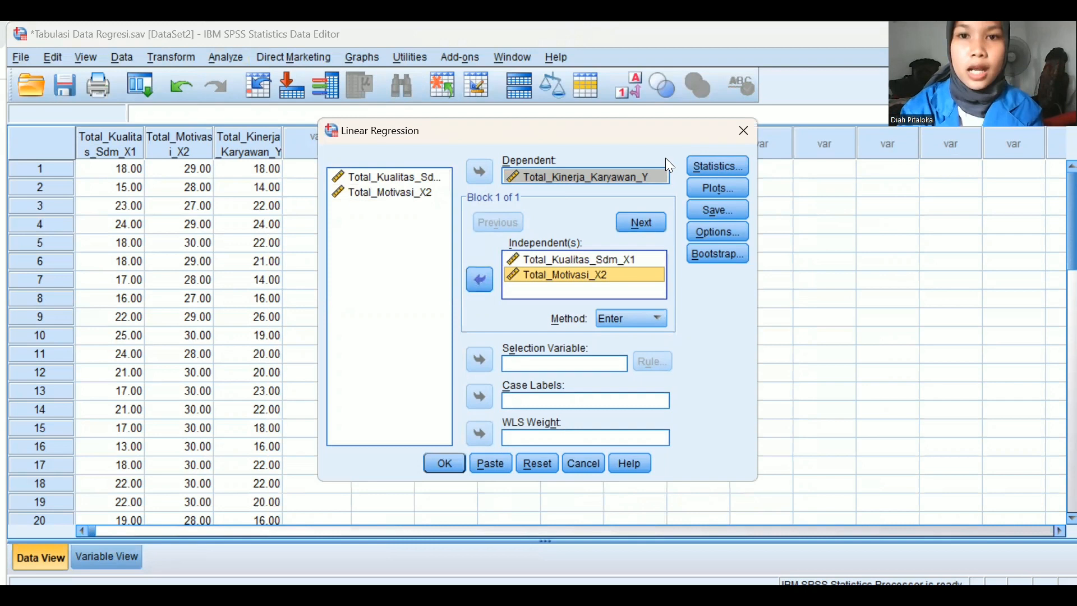
# Include Collinearity diagnostics and the Durbin-Watson residual test in the regression statistics
pyautogui.click(734, 168)
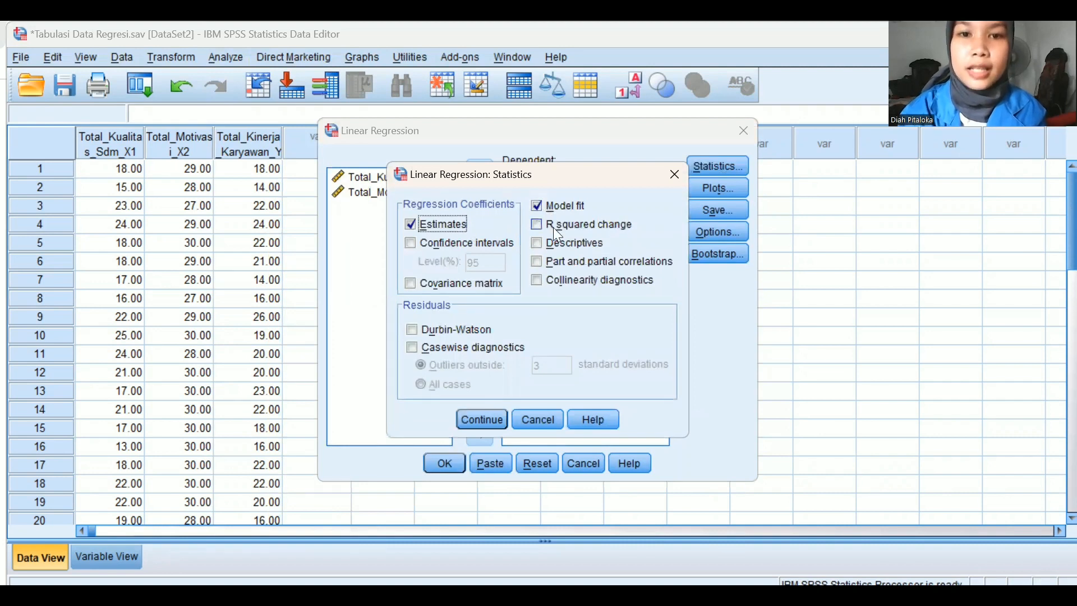
pyautogui.click(535, 284)
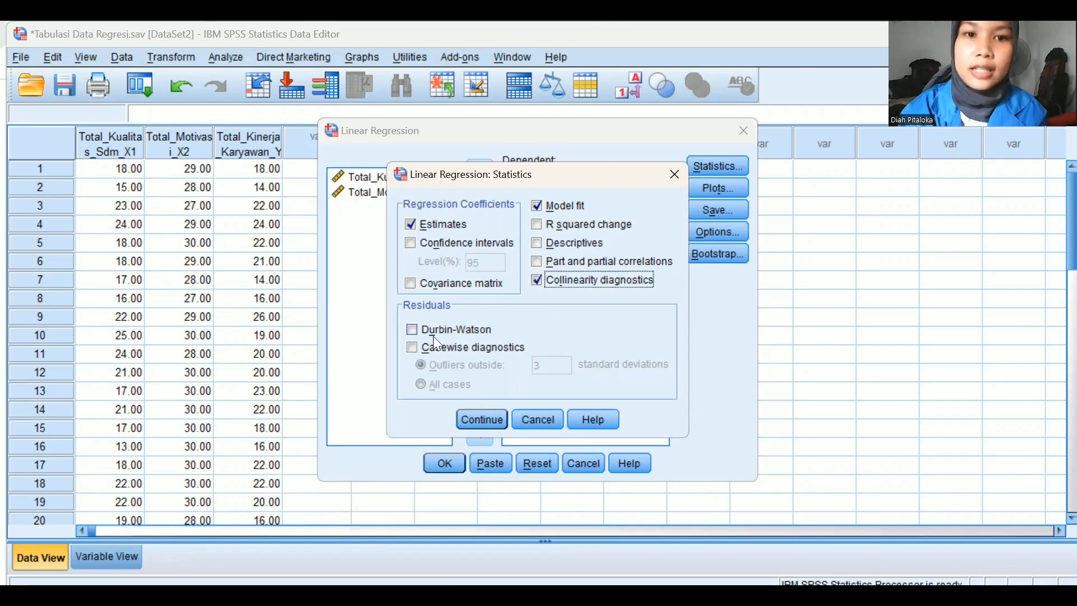
pyautogui.click(416, 332)
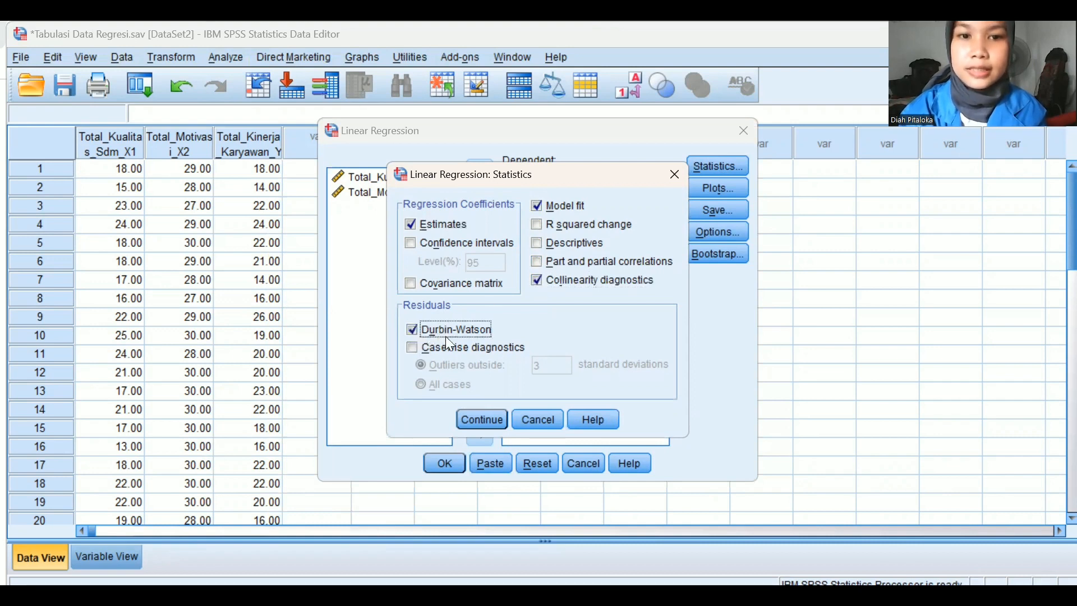
pyautogui.click(472, 418)
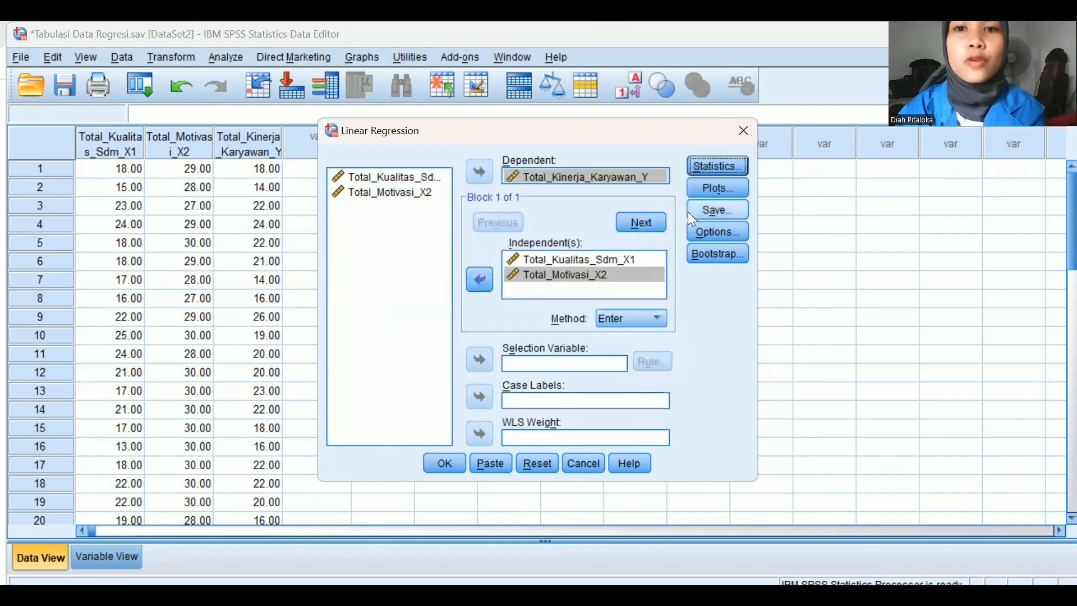
# Set up a regression scatterplot with *SRESID as Y and *ZPRED as X, and include the normal probability plot
pyautogui.click(701, 186)
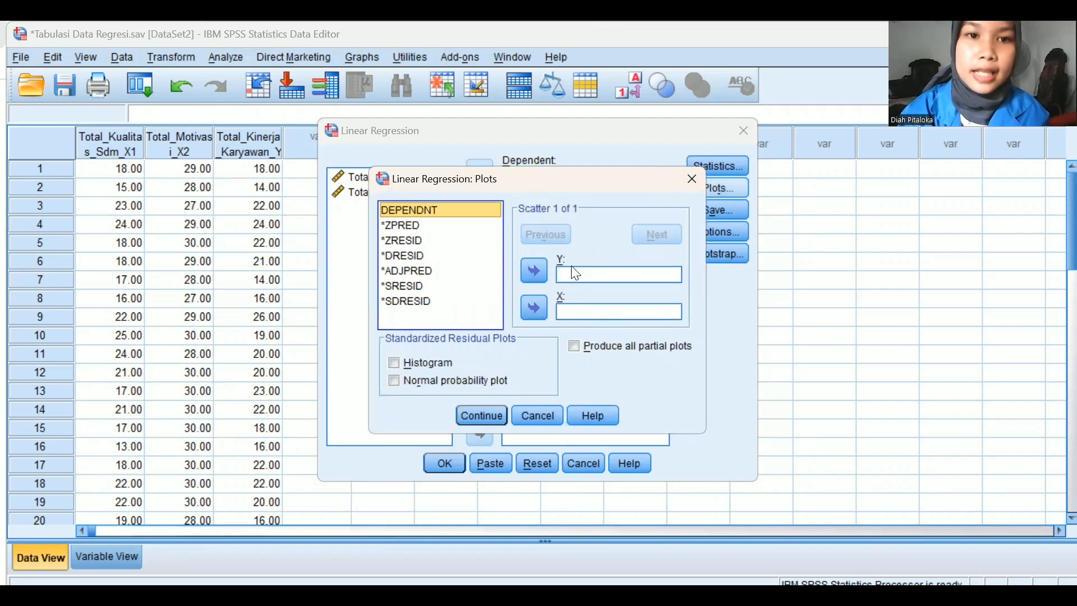
pyautogui.click(415, 287)
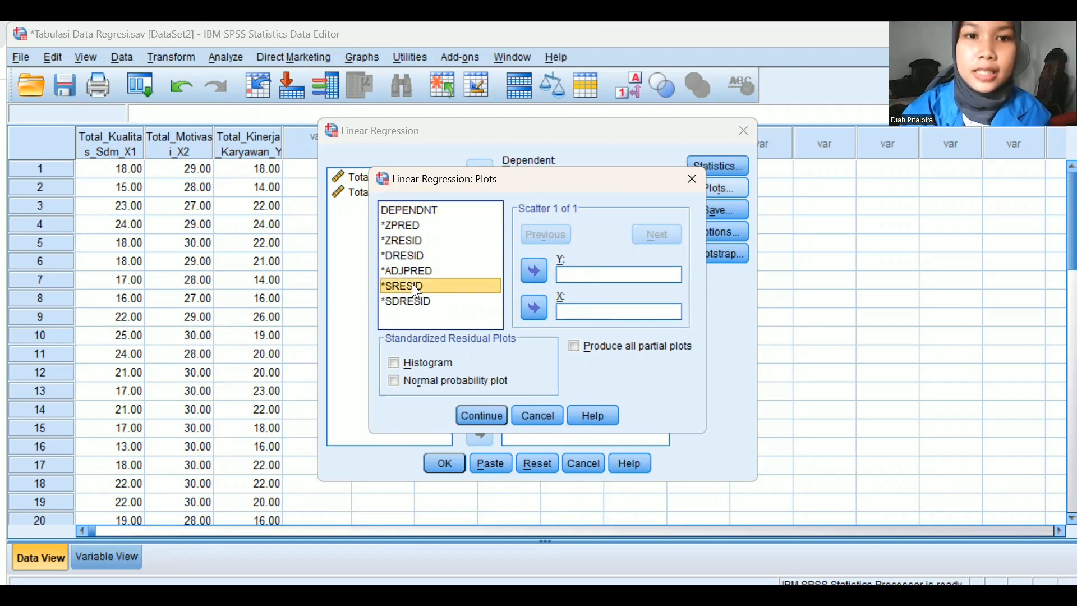
pyautogui.click(531, 272)
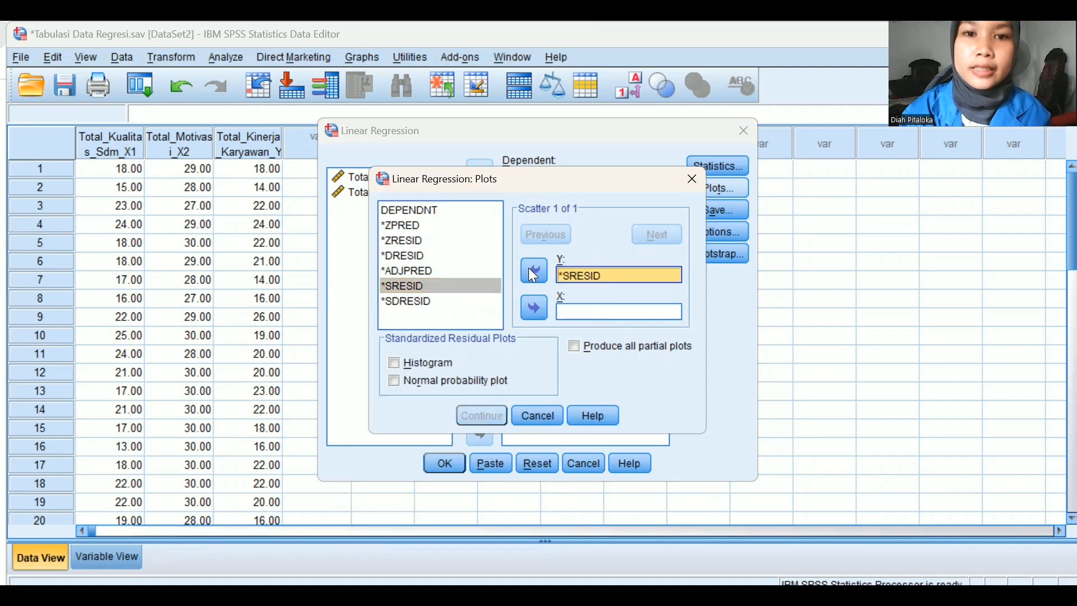
pyautogui.click(420, 226)
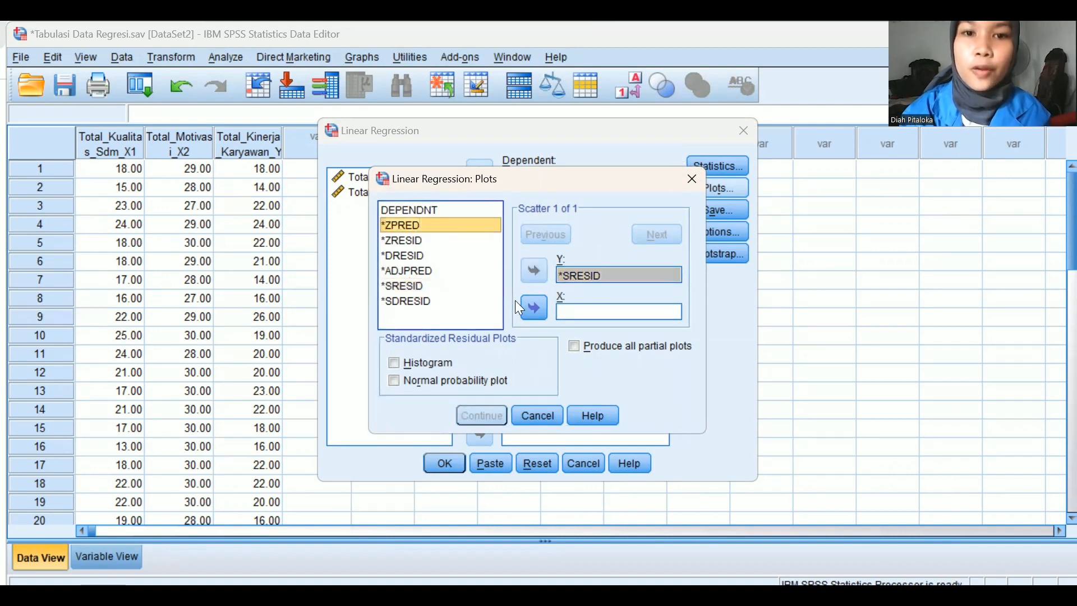
pyautogui.click(537, 309)
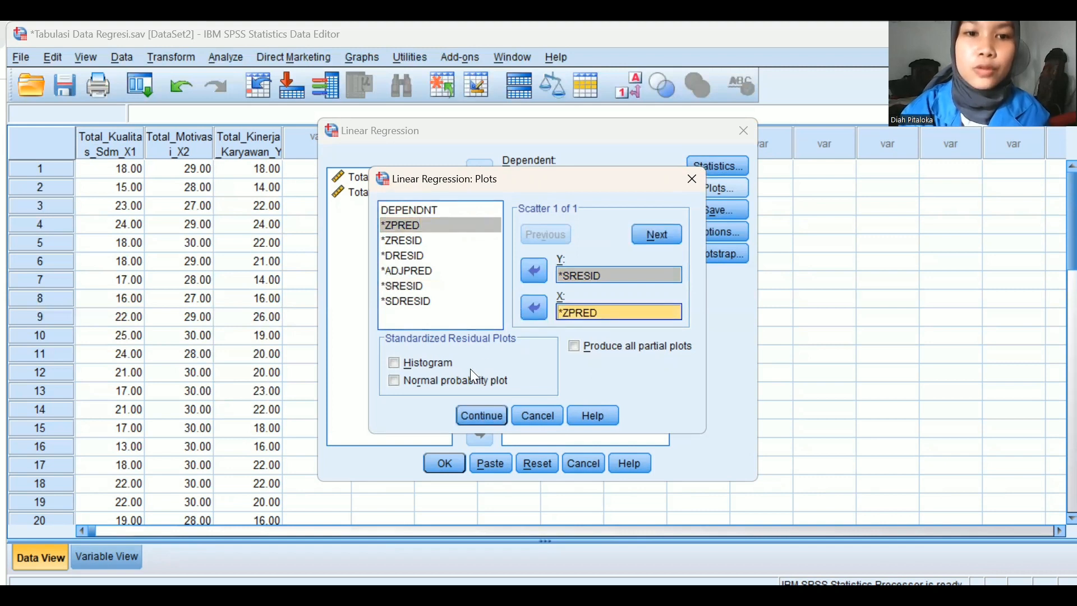
pyautogui.click(409, 380)
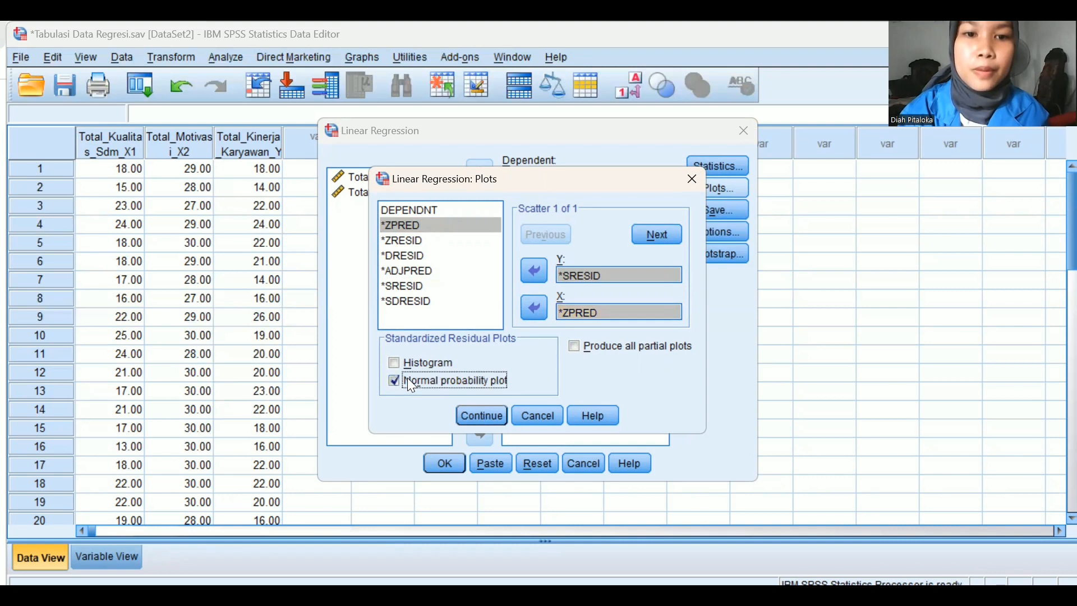
pyautogui.click(476, 413)
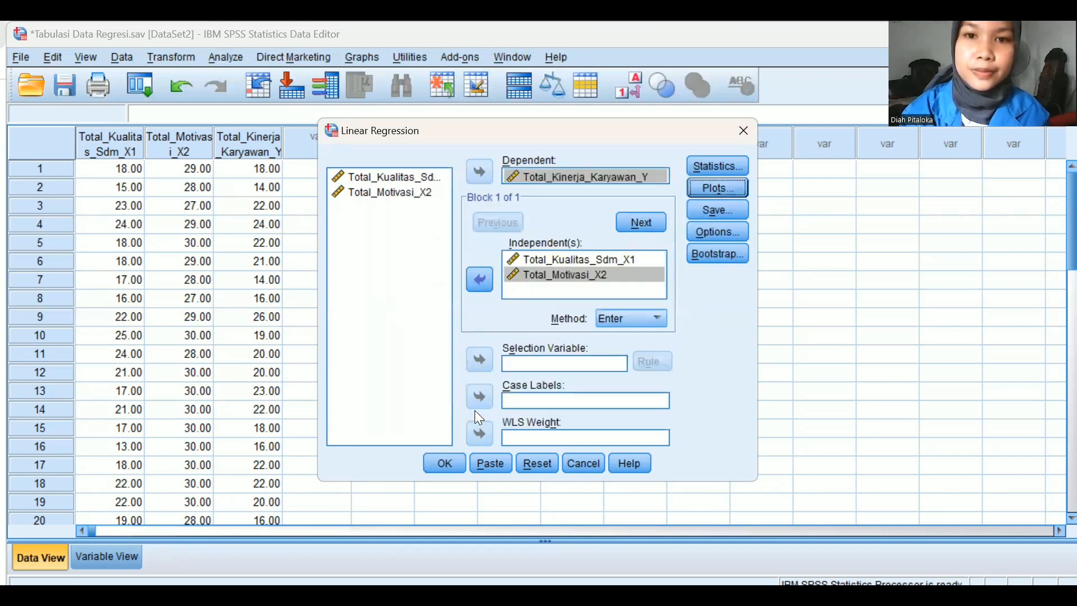
# Have the Unstandardized and Studentized residuals saved as variables, and run the linear regression
pyautogui.click(705, 208)
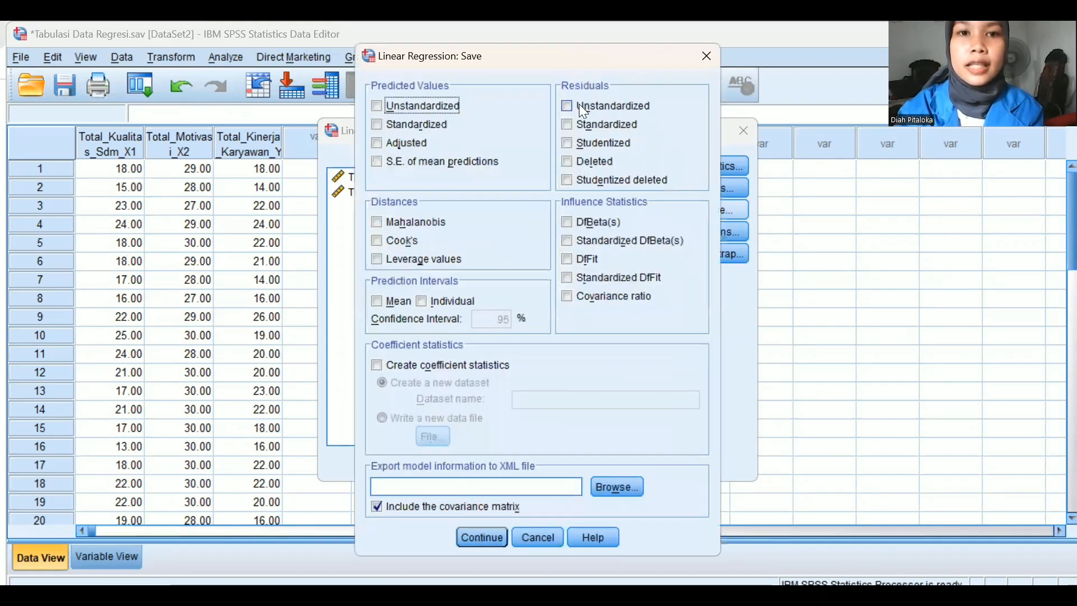
pyautogui.click(565, 105)
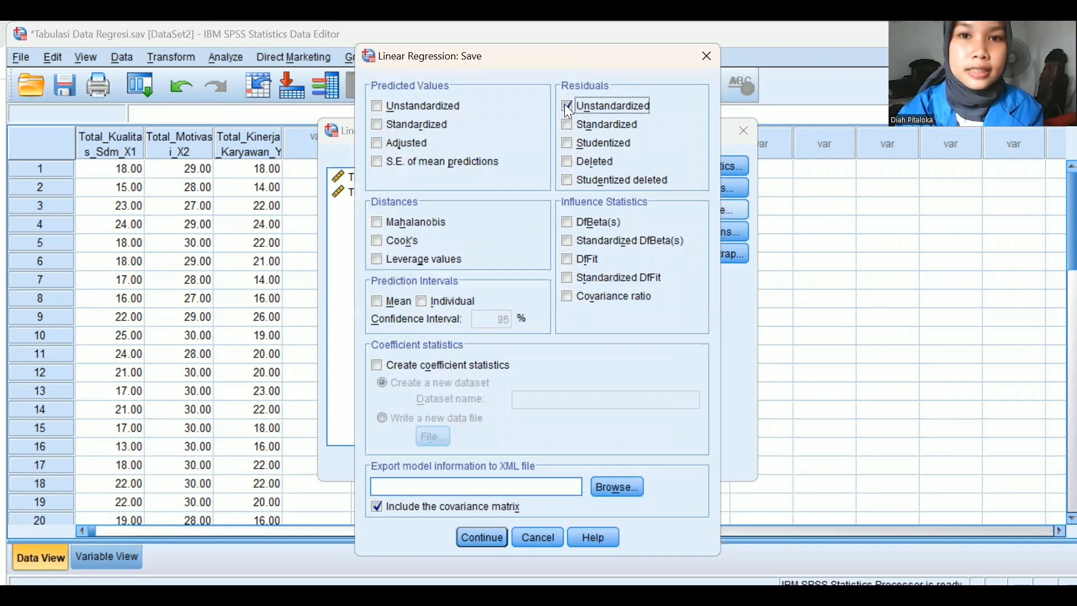
pyautogui.click(568, 143)
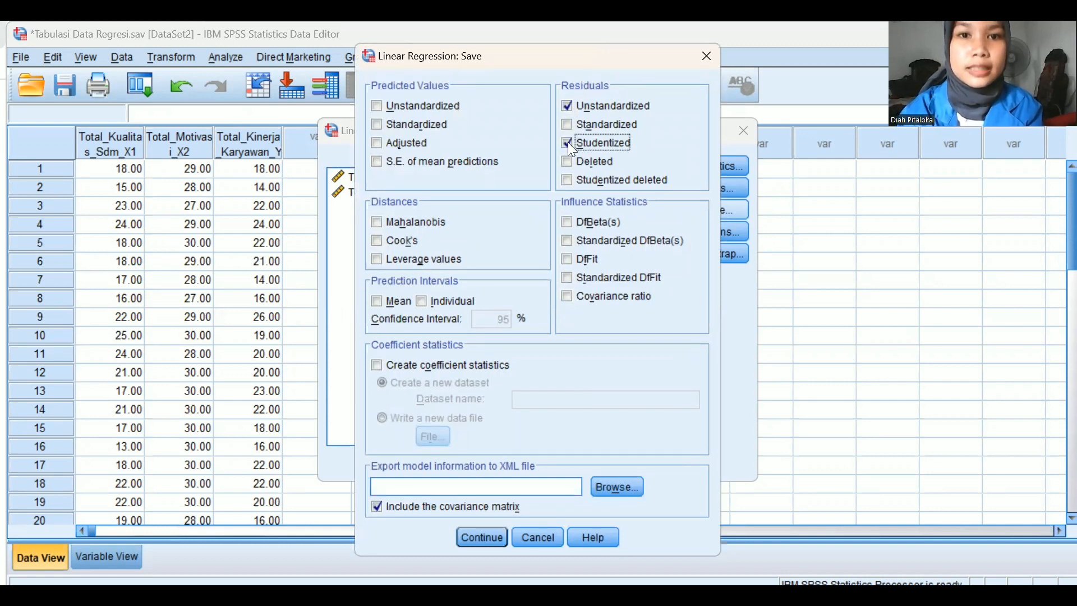
pyautogui.click(497, 536)
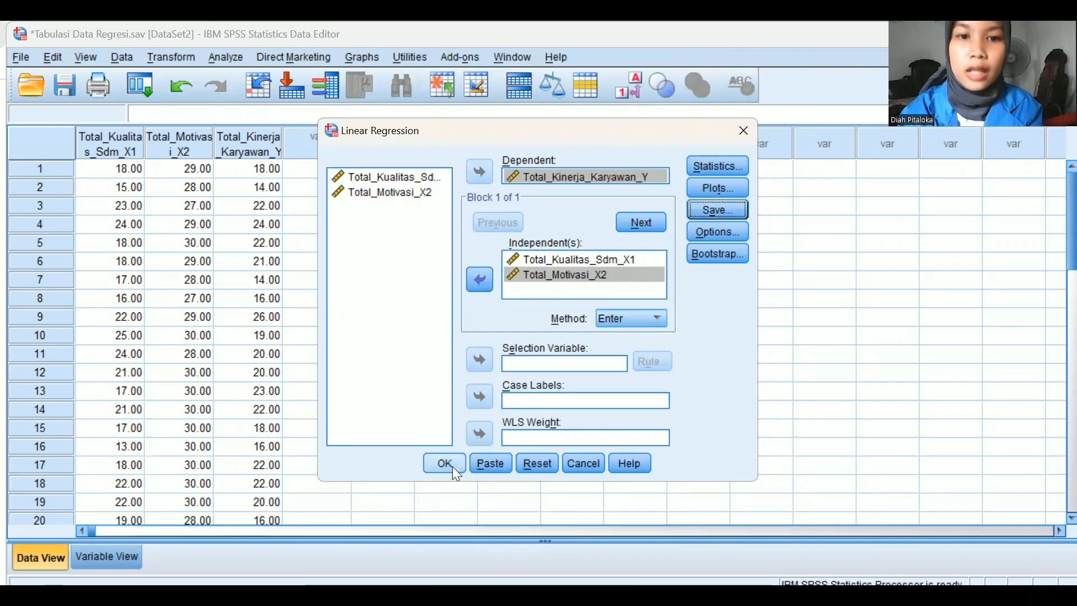
pyautogui.click(446, 464)
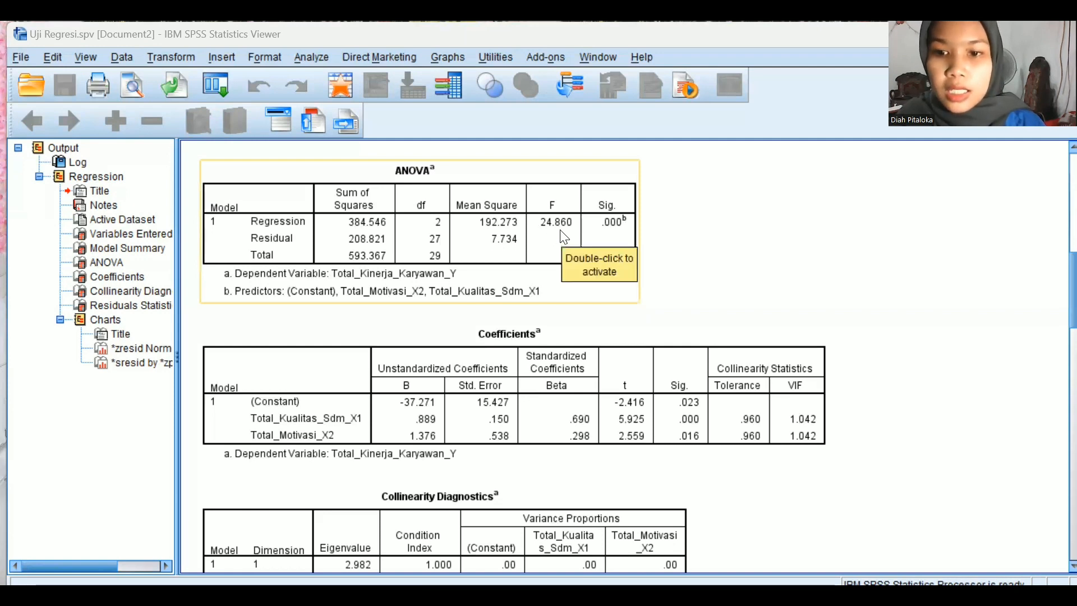
pyautogui.scroll(-1, 624, 357)
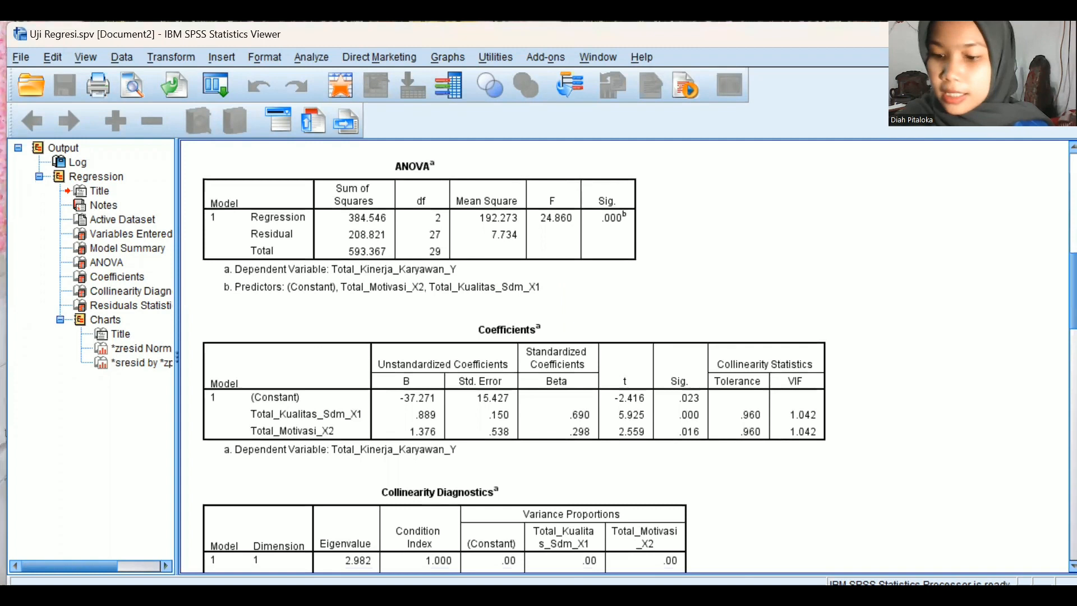
# Review the regression output from the coefficients, collinearity and residuals tables through the normal P-P plot to the residual scatterplot
pyautogui.scroll(-3, 624, 357)
pyautogui.scroll(-7, 624, 356)
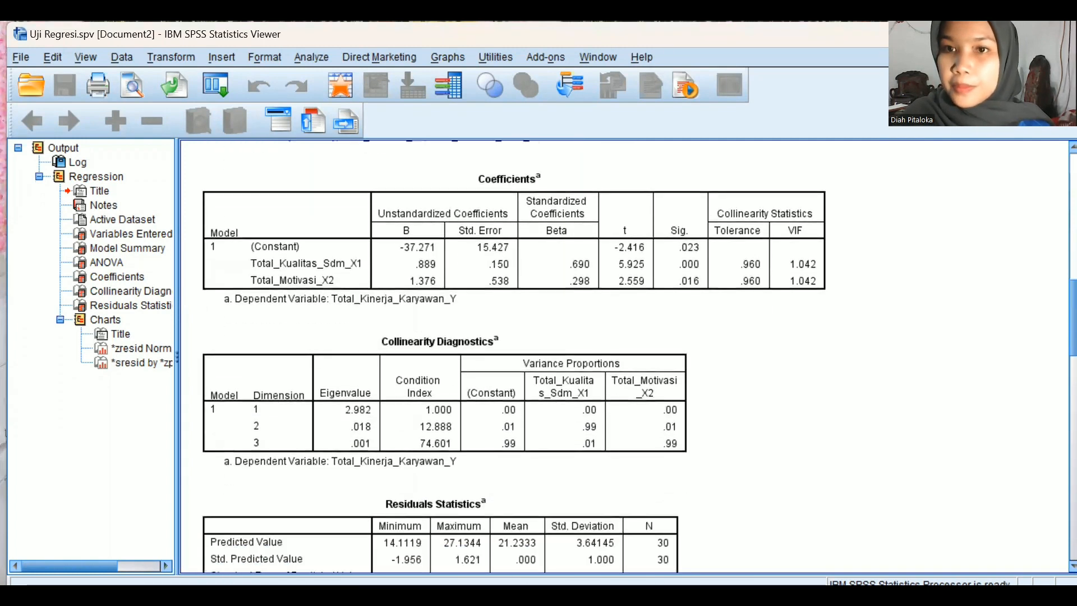
pyautogui.scroll(-10, 623, 356)
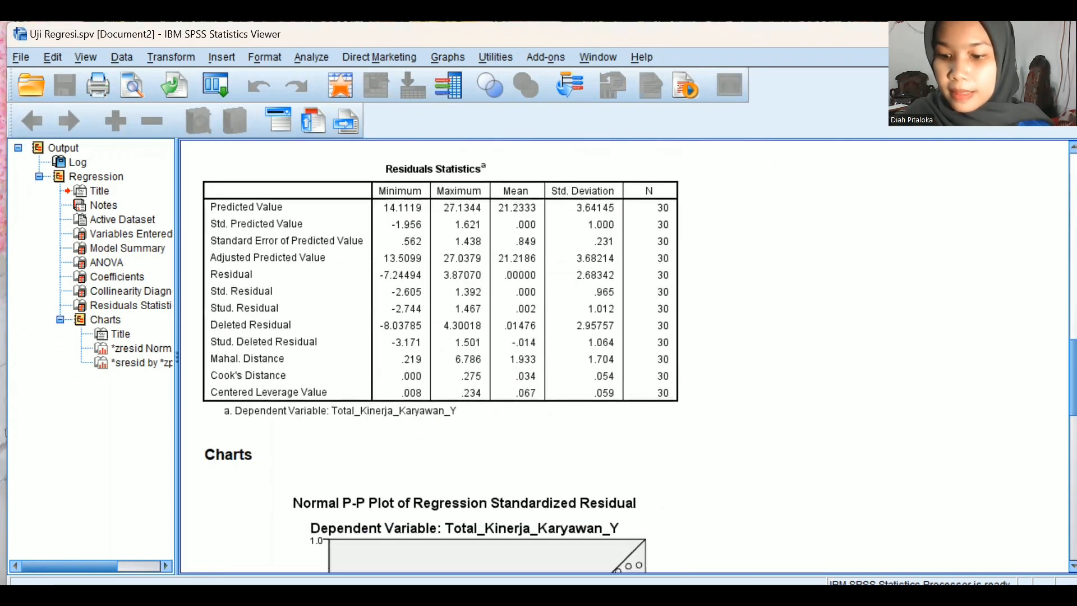
pyautogui.scroll(-1, 623, 356)
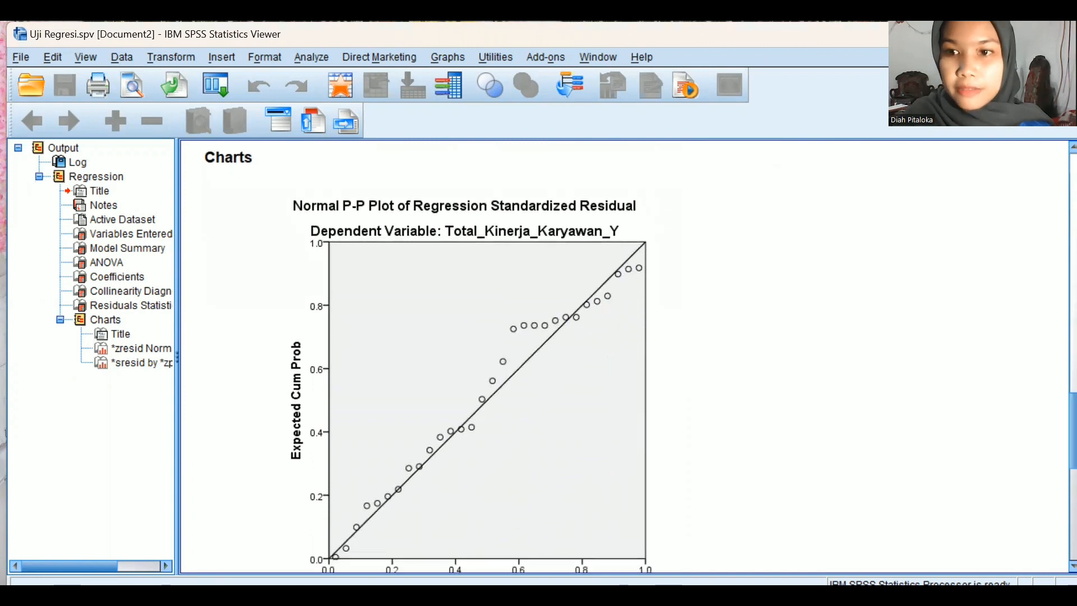
pyautogui.scroll(-1, 624, 356)
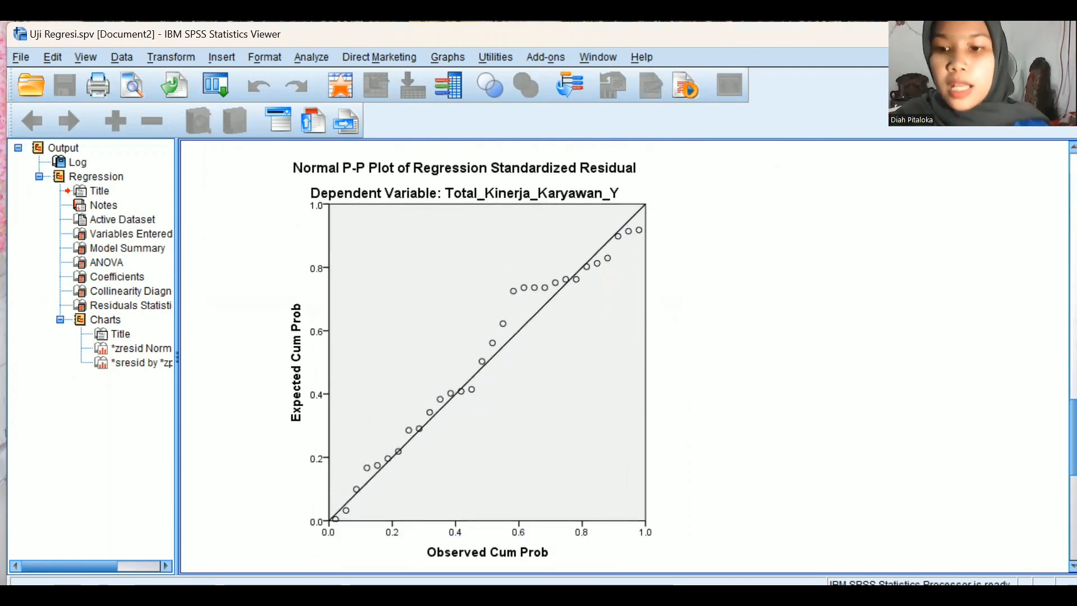
pyautogui.click(743, 416)
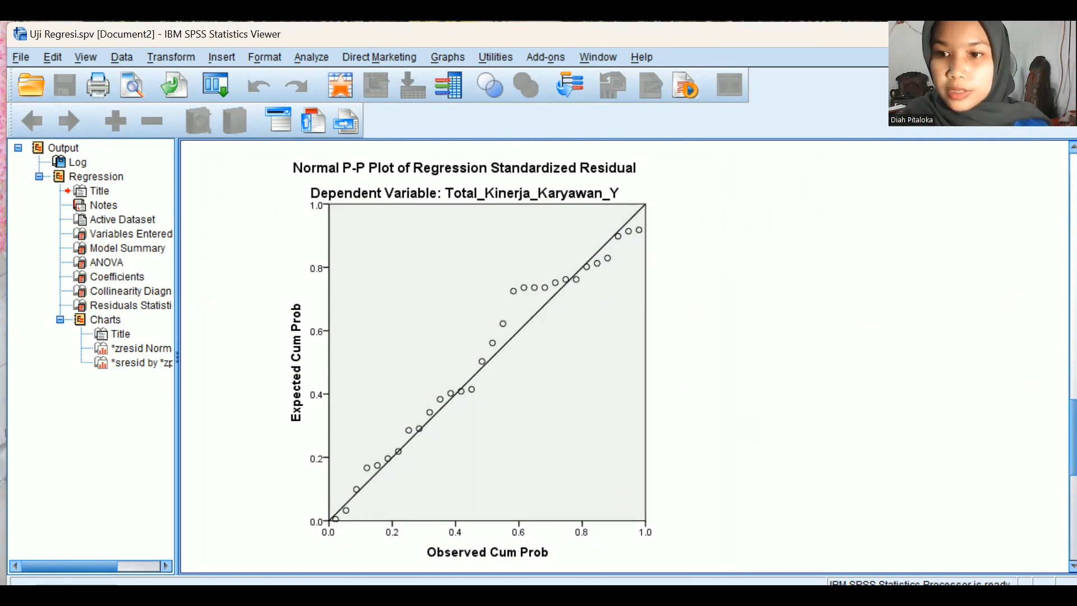
pyautogui.scroll(-10, 623, 359)
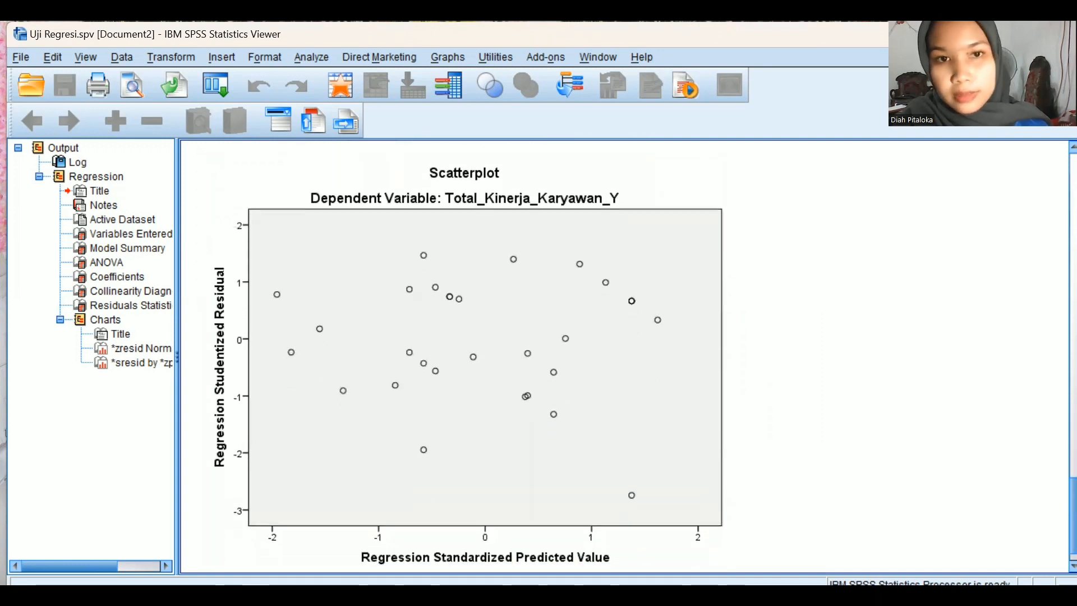